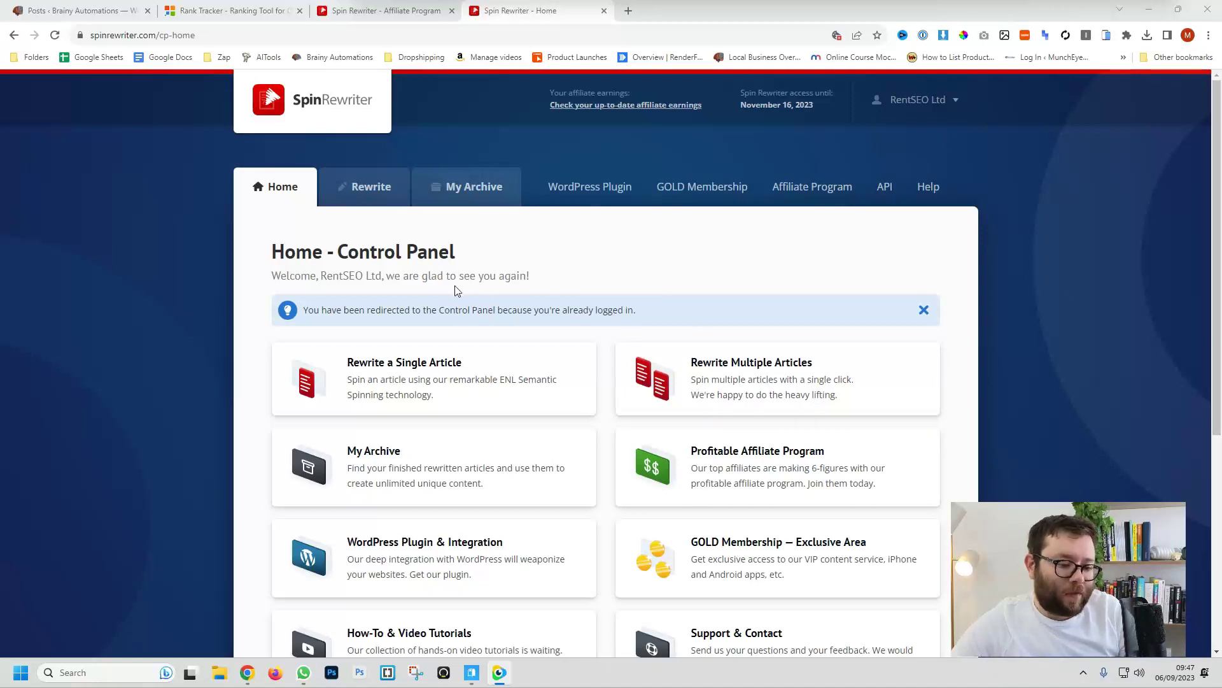
Choose 'Rewrite a Single Article' on the Control Panel to open the empty Step 1 page
{"action": "left_click", "coordinate": [521, 378]}
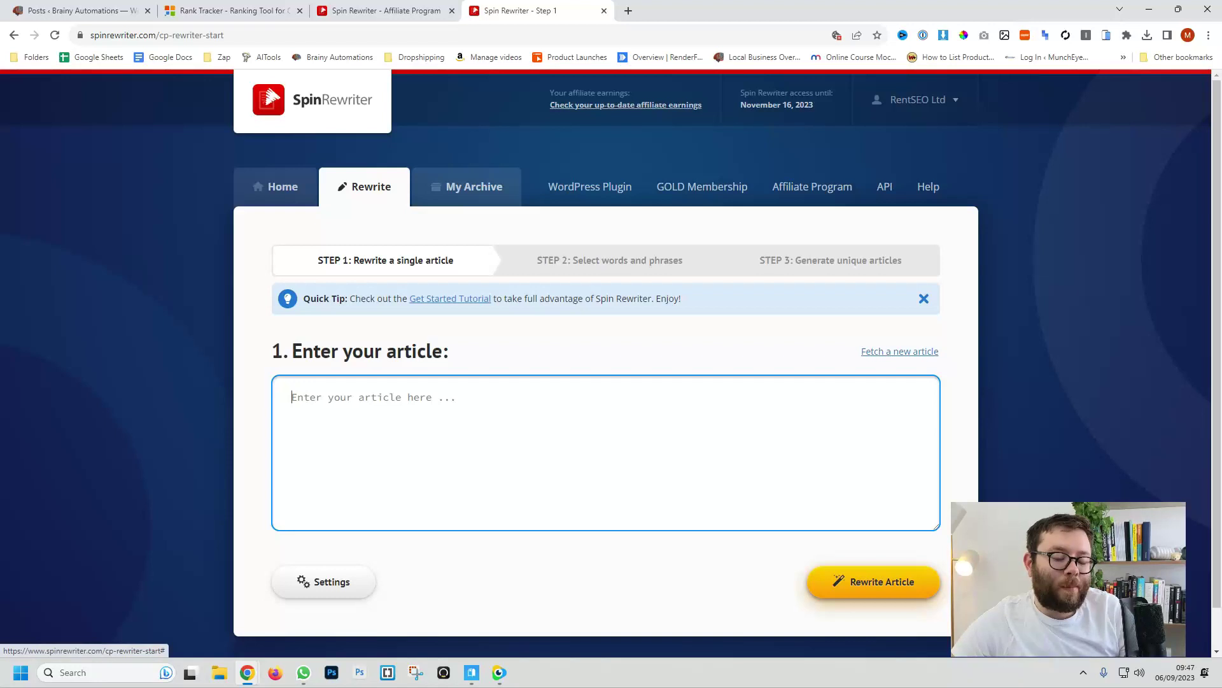
Look through the Settings tabs: rewriting, synonym options, protected keywords and advanced one-click options
{"action": "left_click", "coordinate": [338, 592]}
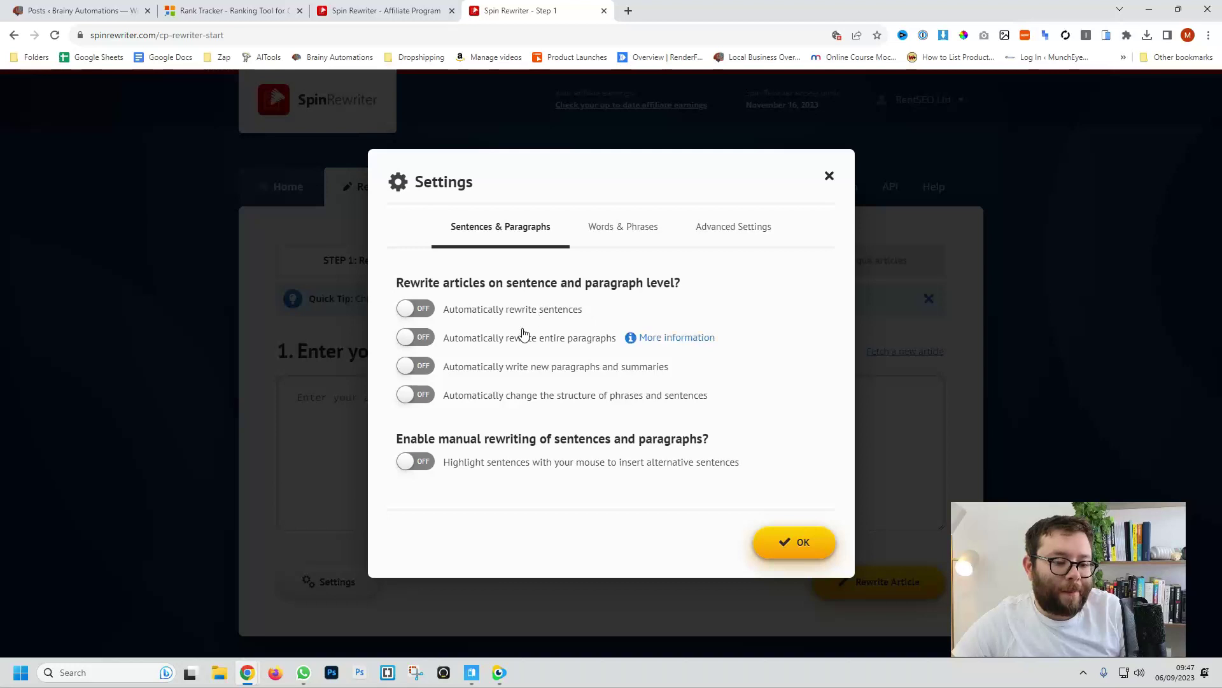
{"action": "left_click_drag", "start_coordinate": [424, 282], "coordinate": [650, 284]}
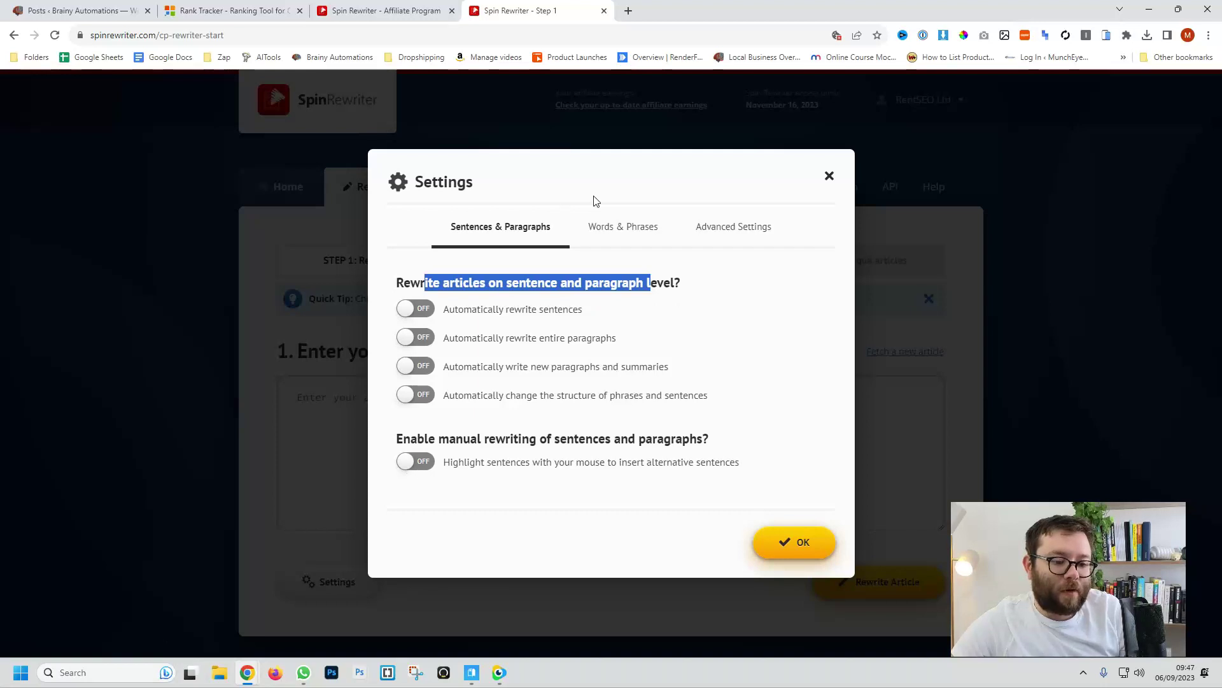
{"action": "left_click", "coordinate": [617, 228]}
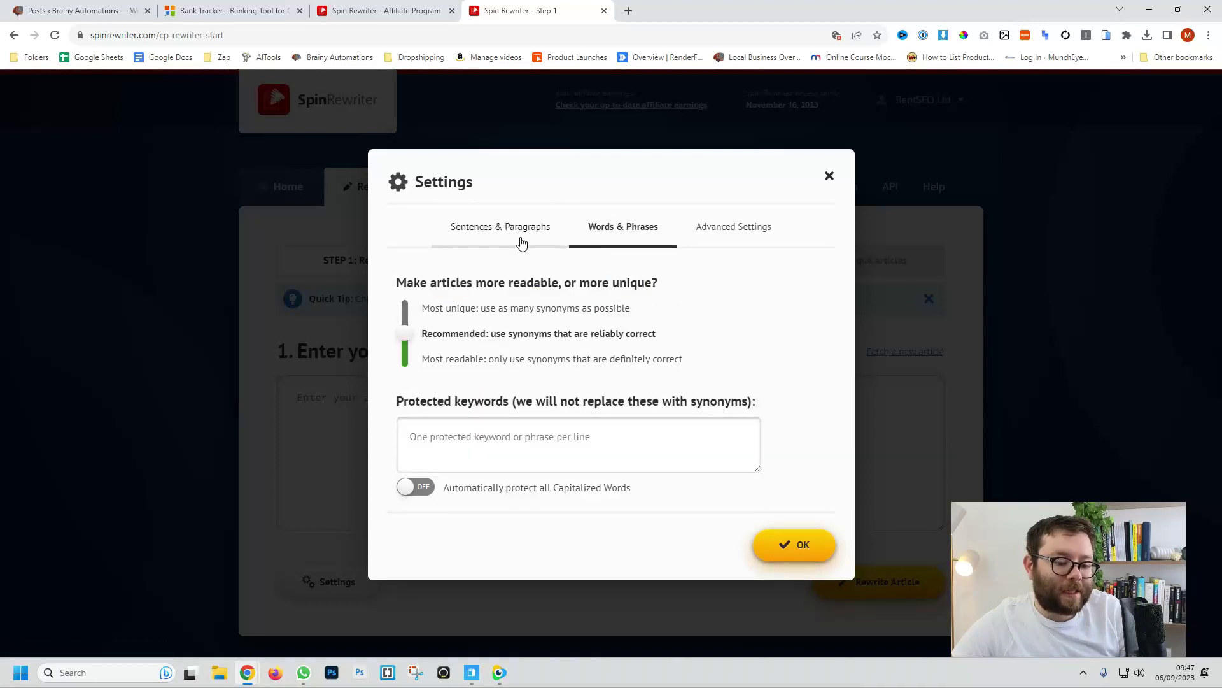
{"action": "left_click", "coordinate": [509, 444]}
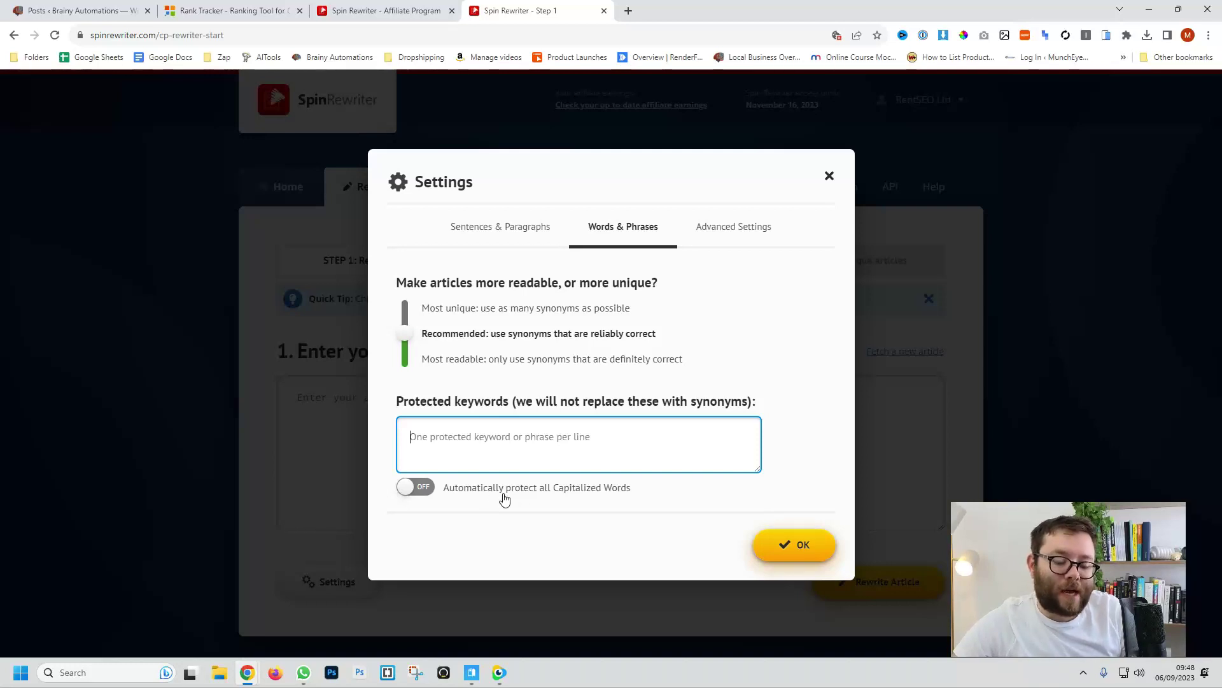
{"action": "left_click", "coordinate": [751, 235]}
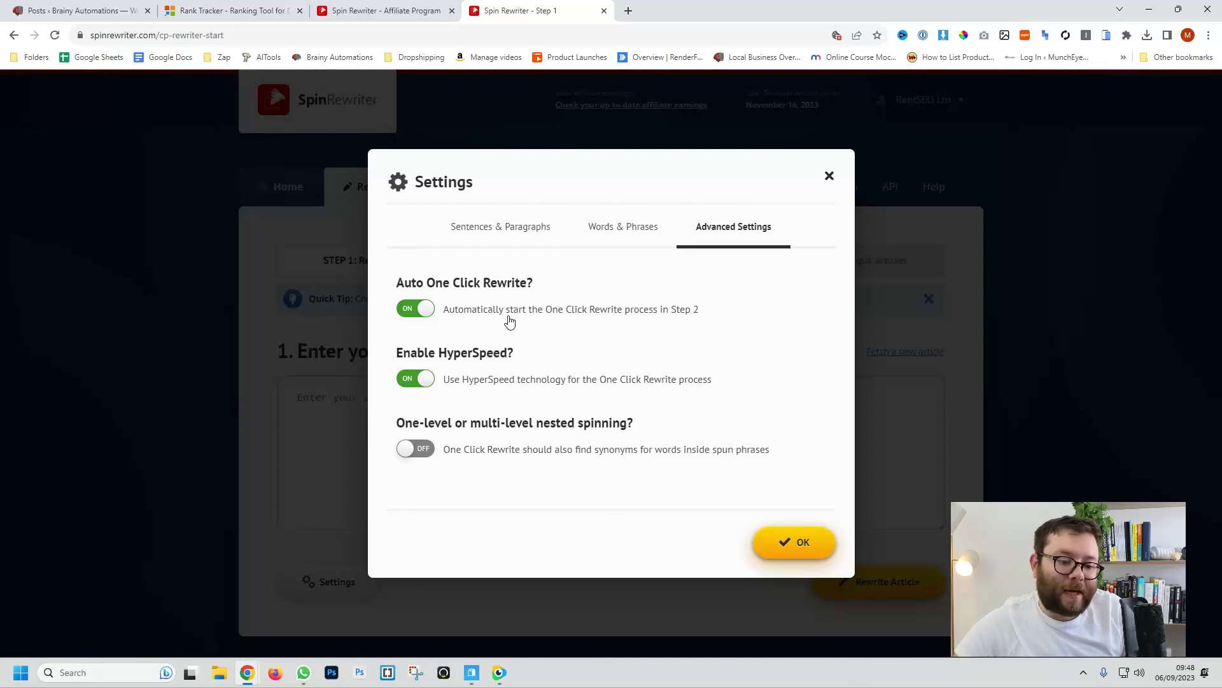
{"action": "left_click", "coordinate": [847, 192]}
Open Big Content Search in a new browser tab from the 'Fetch a new article' dialog
{"action": "left_click", "coordinate": [823, 431]}
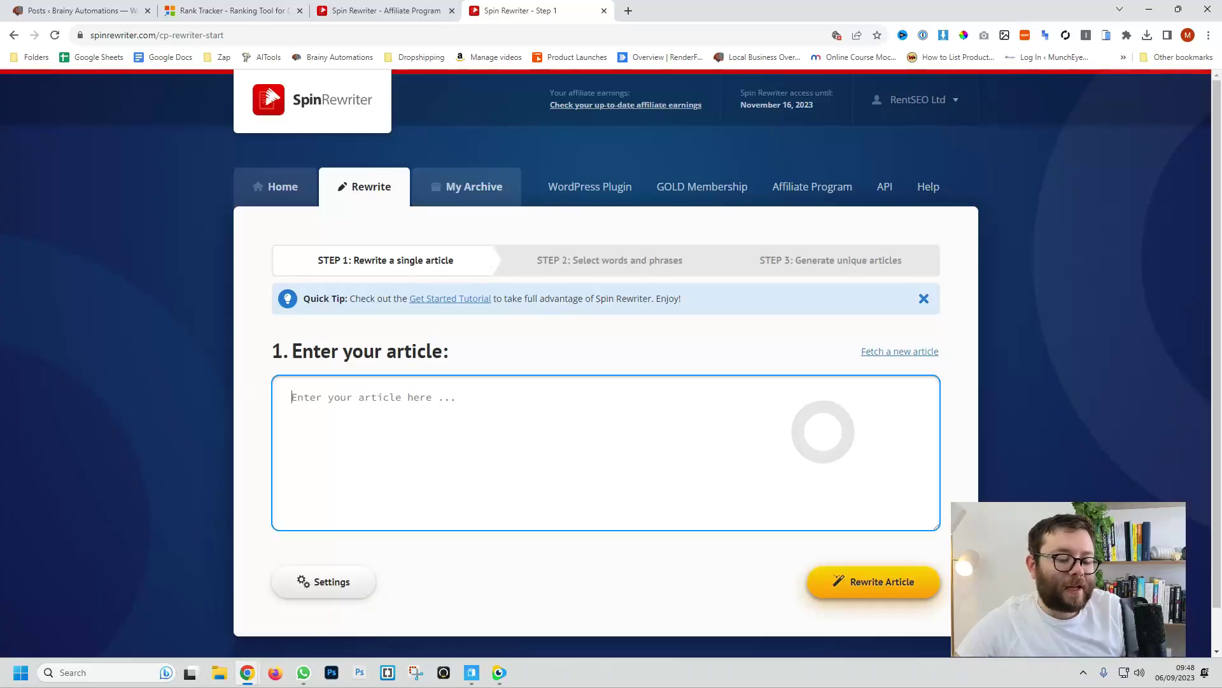
{"action": "left_click", "coordinate": [905, 352]}
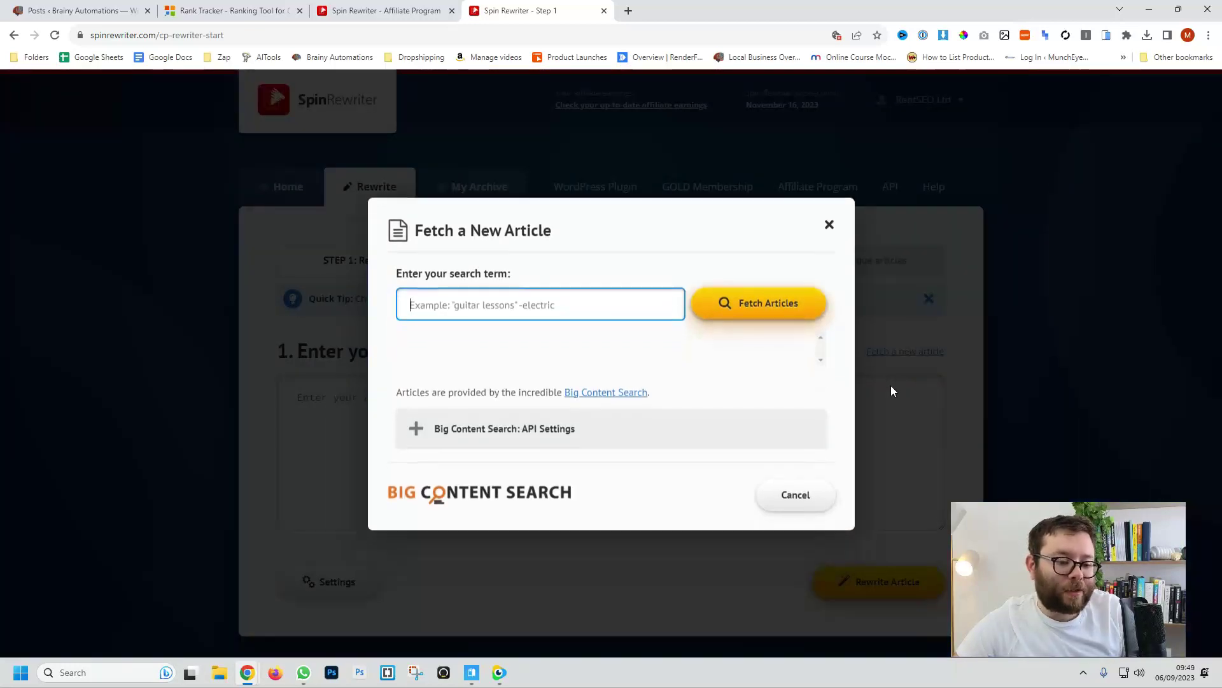
{"action": "right_click", "coordinate": [582, 395]}
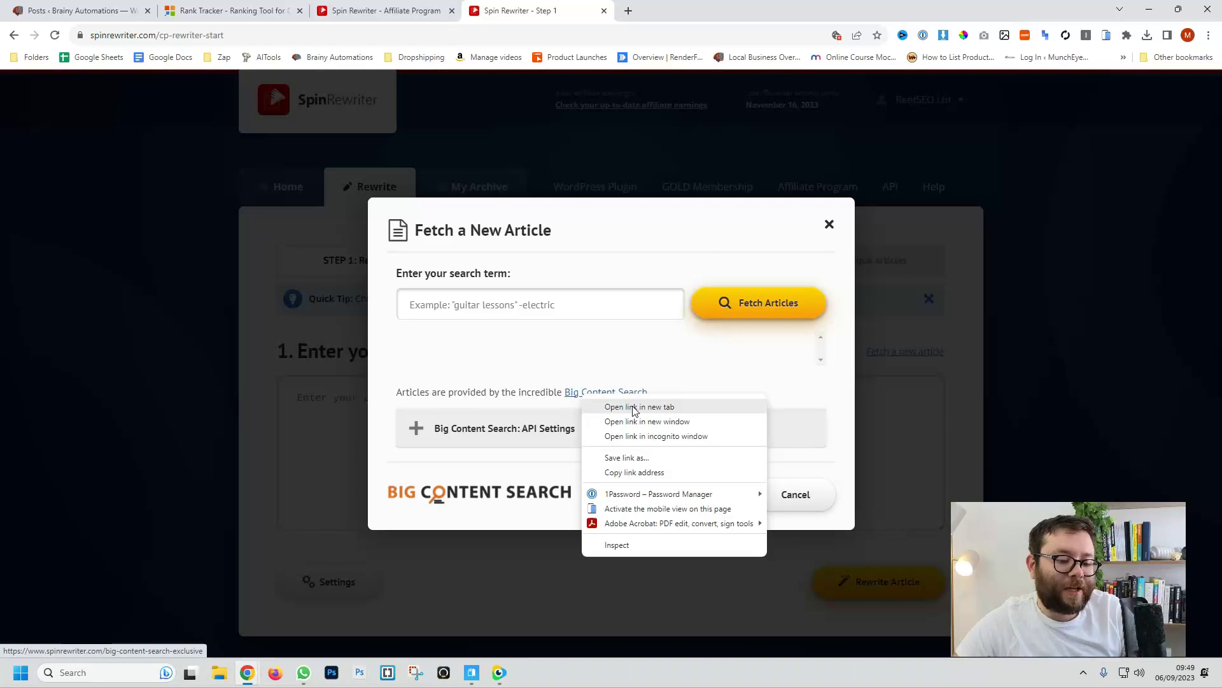
{"action": "left_click", "coordinate": [621, 404]}
Browse the Big Content Search homepage, noting the 225,000 resources figure, then return to Spin Rewriter
{"action": "left_click", "coordinate": [684, 16]}
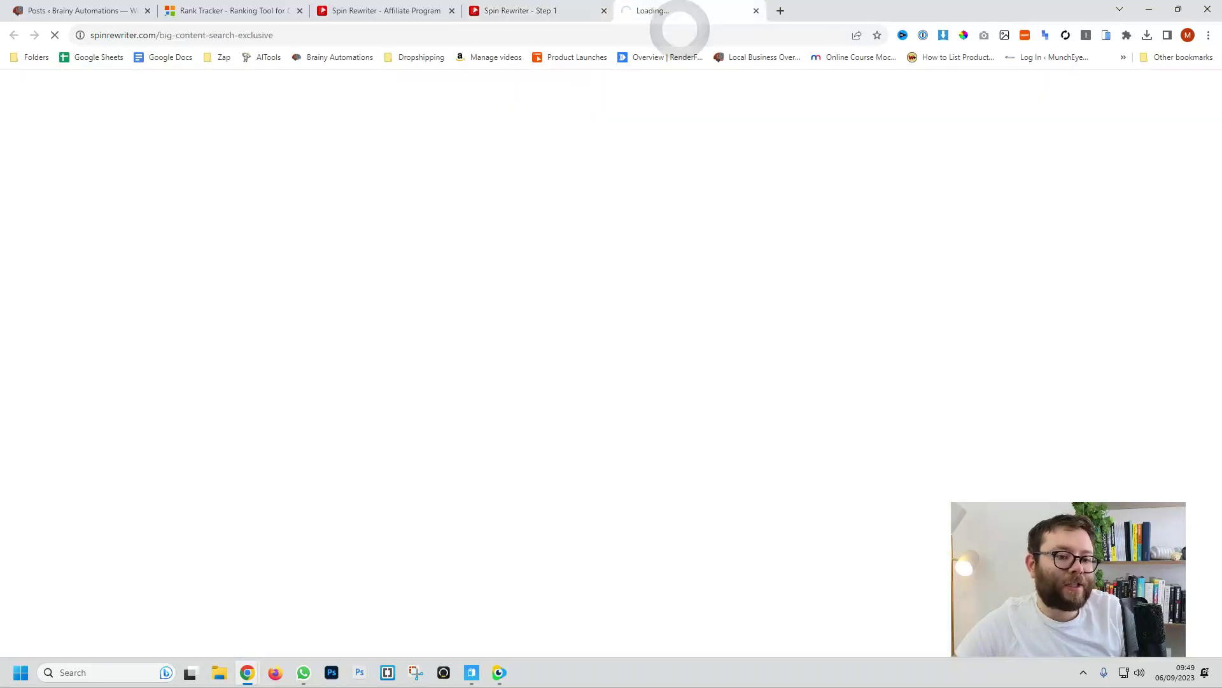
{"action": "scroll", "coordinate": [711, 373], "scroll_direction": "down", "scroll_amount": 2}
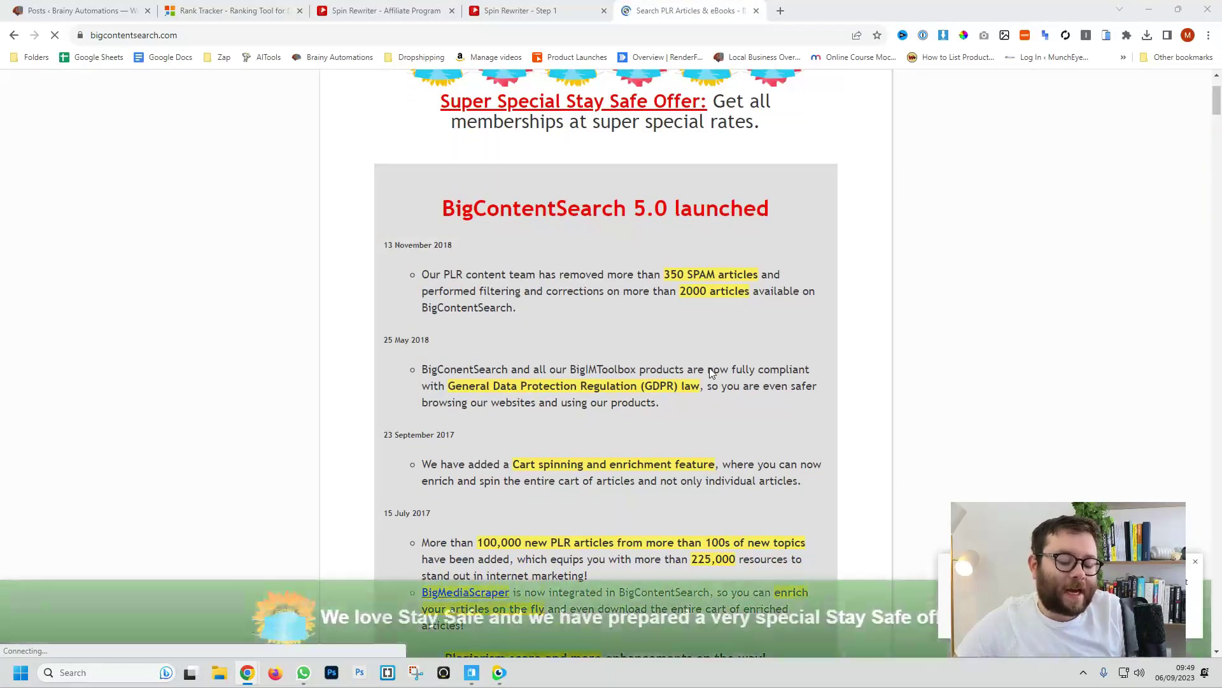
{"action": "scroll", "coordinate": [869, 471], "scroll_direction": "down", "scroll_amount": 2}
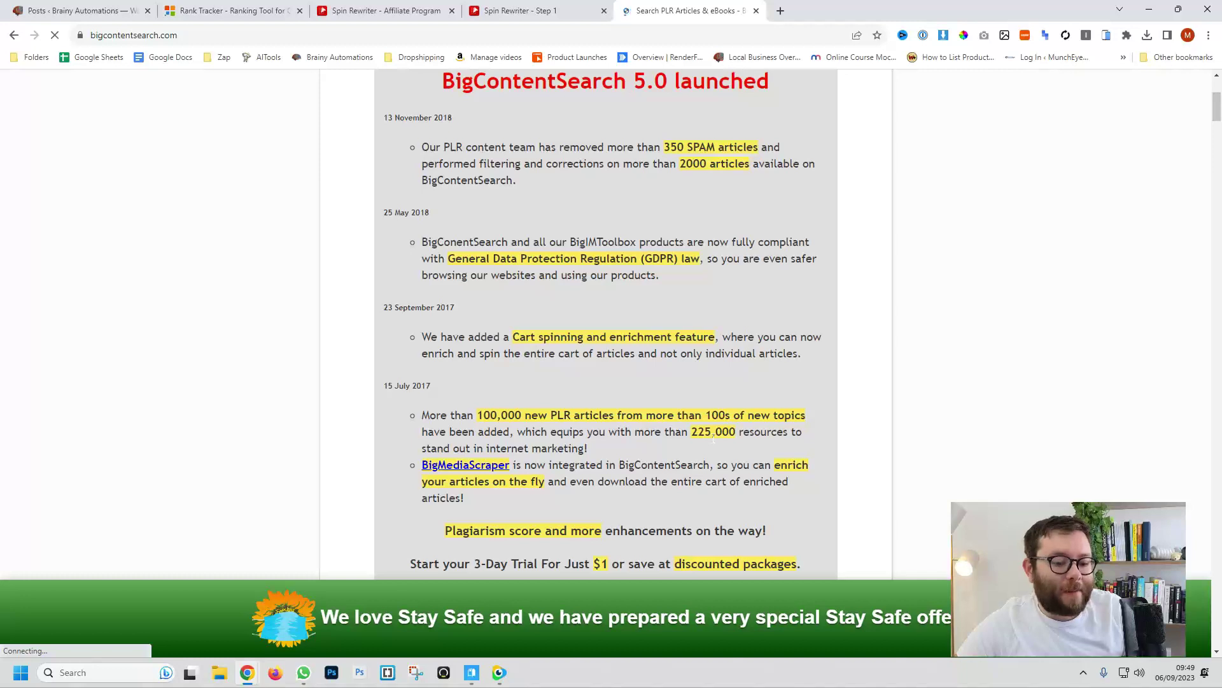
{"action": "scroll", "coordinate": [709, 444], "scroll_direction": "up", "scroll_amount": 3}
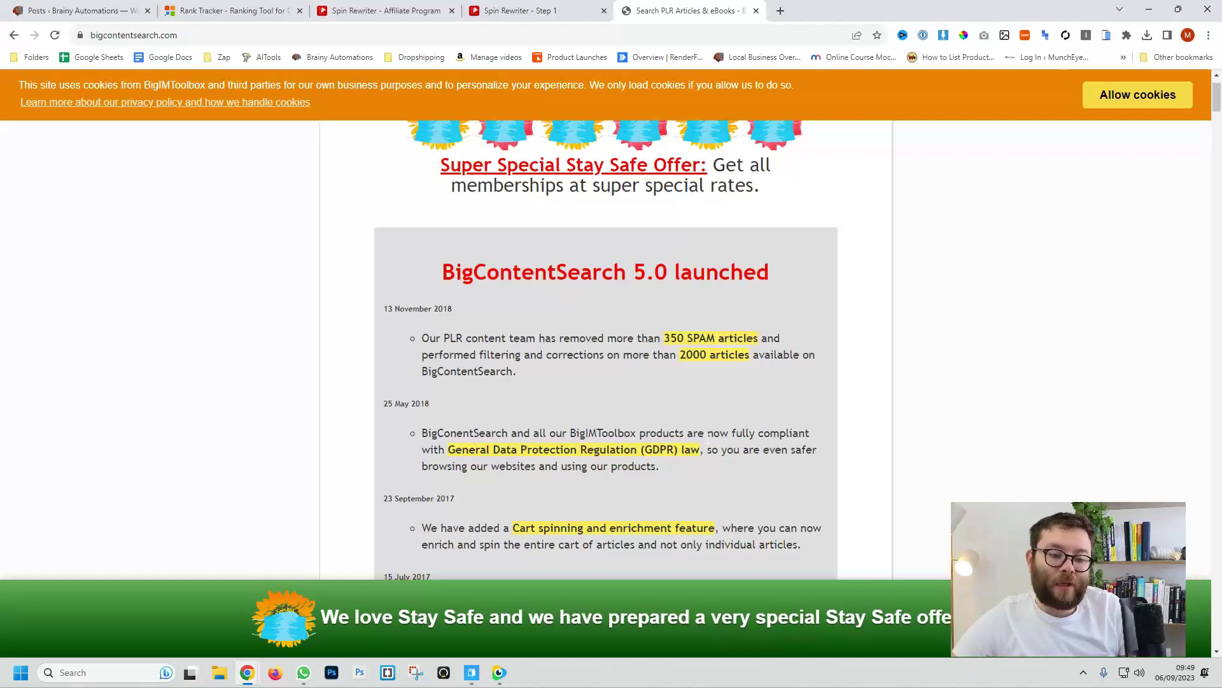
{"action": "scroll", "coordinate": [555, 459], "scroll_direction": "up", "scroll_amount": 1}
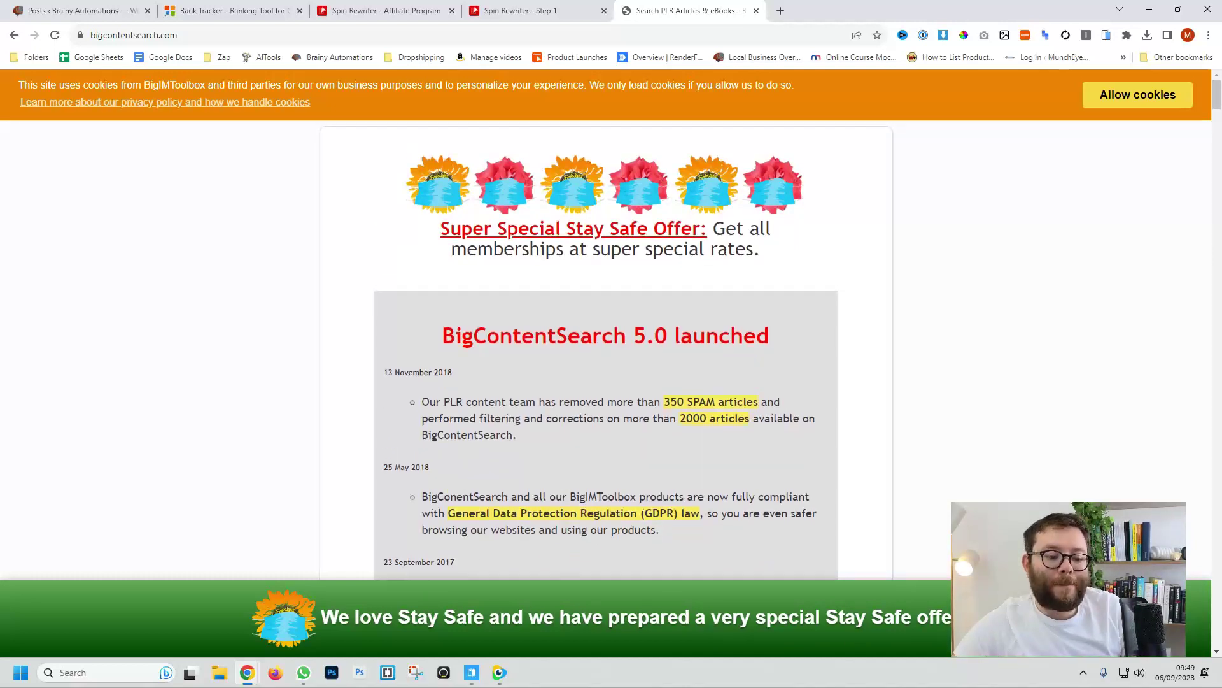
{"action": "scroll", "coordinate": [555, 459], "scroll_direction": "down", "scroll_amount": 4}
{"action": "scroll", "coordinate": [555, 458], "scroll_direction": "down", "scroll_amount": 2}
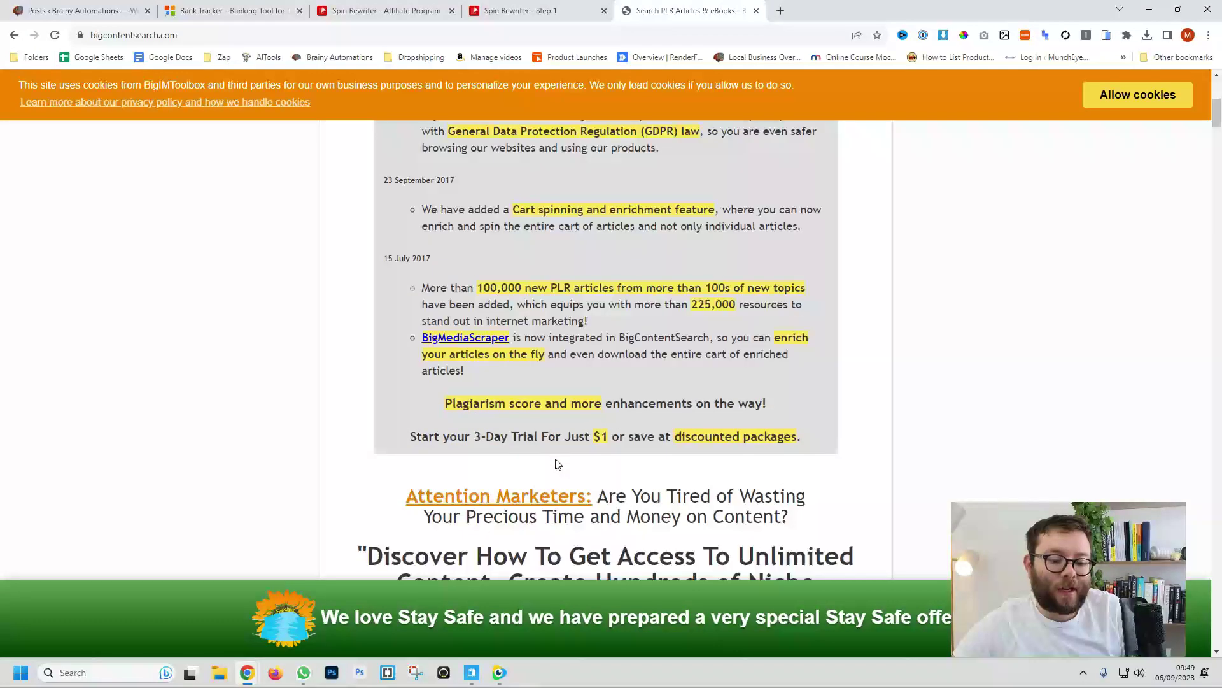
{"action": "left_click", "coordinate": [692, 307]}
{"action": "left_click_drag", "start_coordinate": [692, 307], "coordinate": [729, 305]}
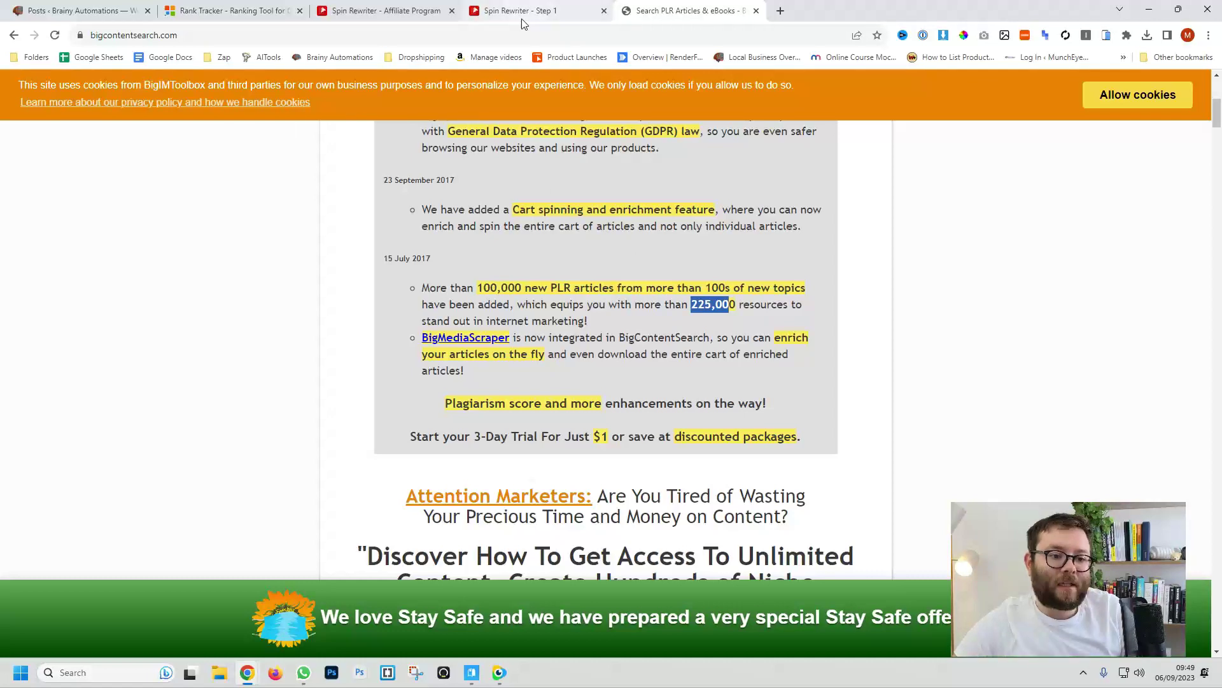
{"action": "key", "text": "ctrl+shift+Tab"}
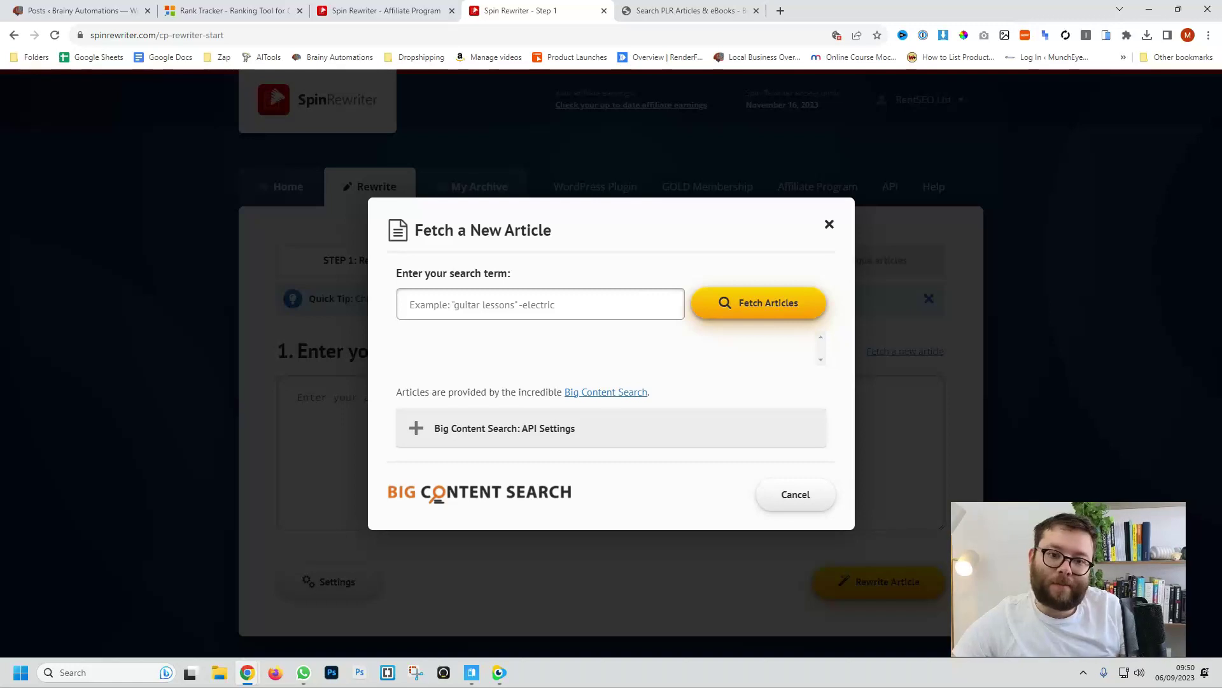
Fetch articles for 'dog training', yielding about 126,000 results
{"action": "left_click", "coordinate": [540, 303]}
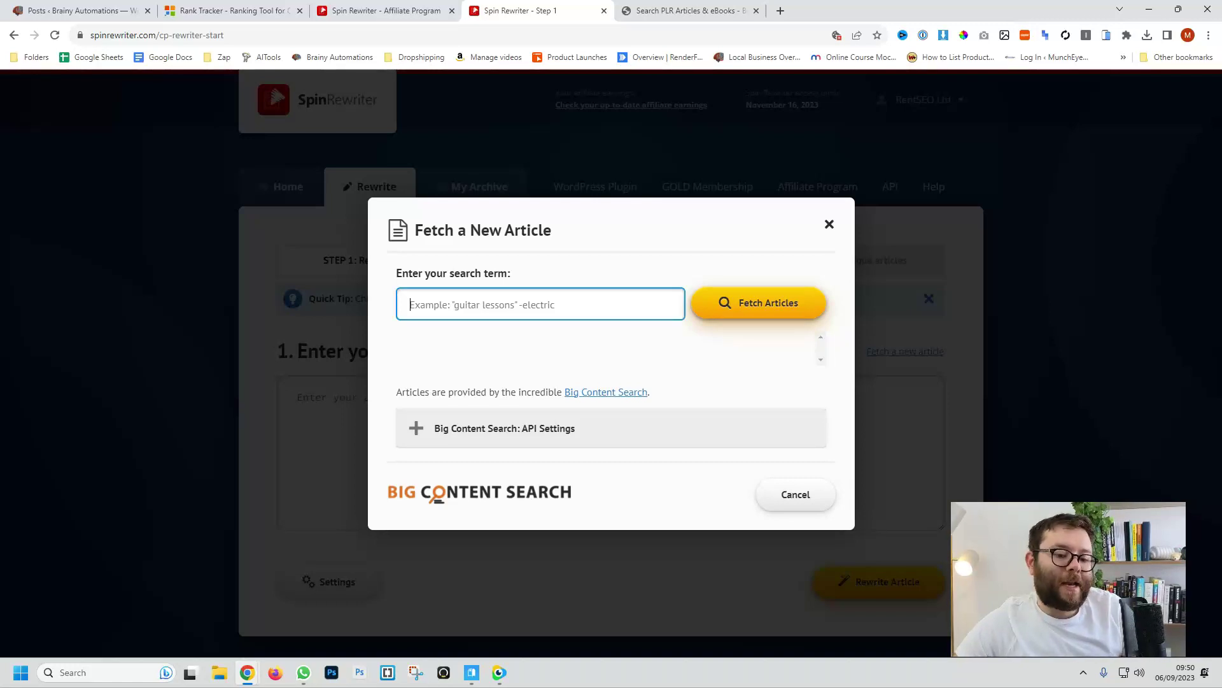
{"action": "type", "text": "dog"}
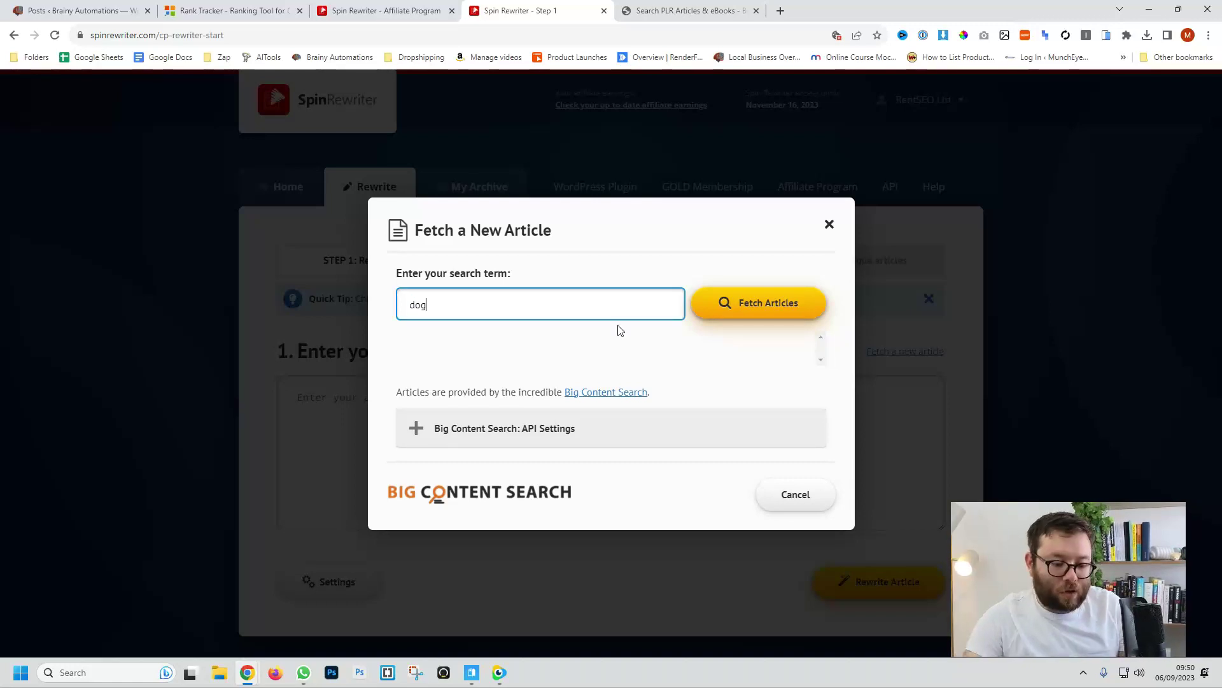
{"action": "type", "text": " training"}
{"action": "left_click", "coordinate": [723, 305]}
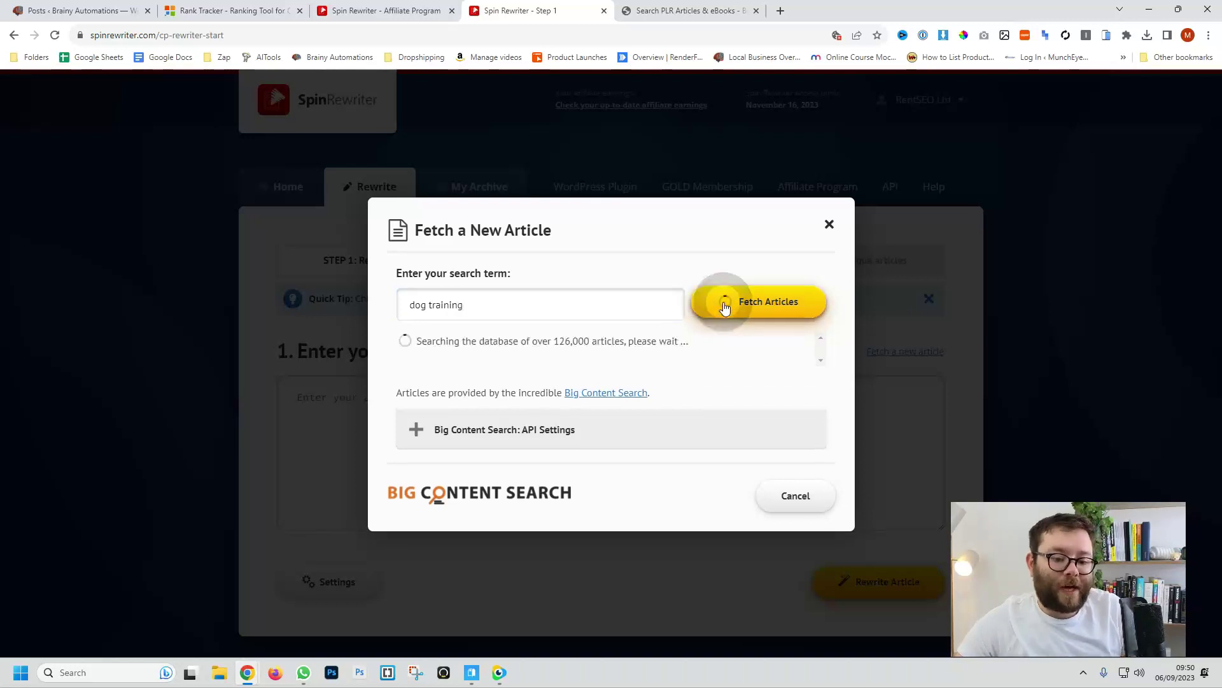
{"action": "left_click_drag", "start_coordinate": [554, 342], "coordinate": [584, 342]}
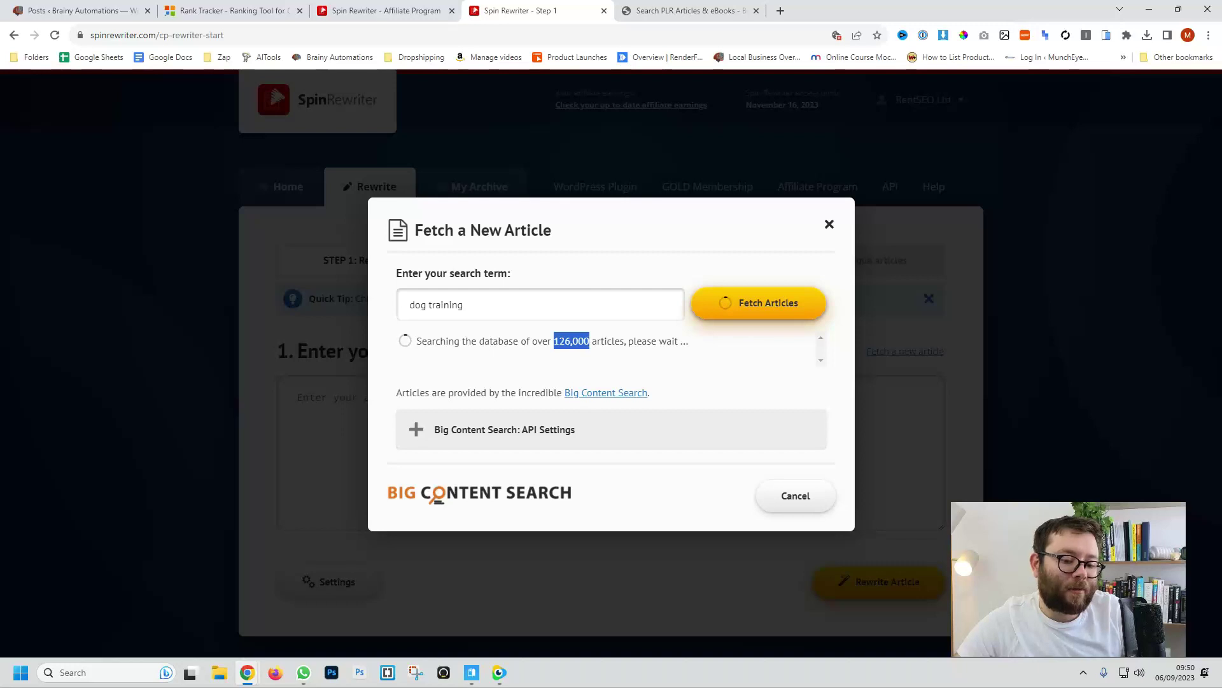
{"action": "left_click_drag", "start_coordinate": [813, 260], "coordinate": [817, 278]}
Insert '8 Tips on How to Train a Dog' (964 words) into the article box
{"action": "left_click_drag", "start_coordinate": [429, 328], "coordinate": [520, 332]}
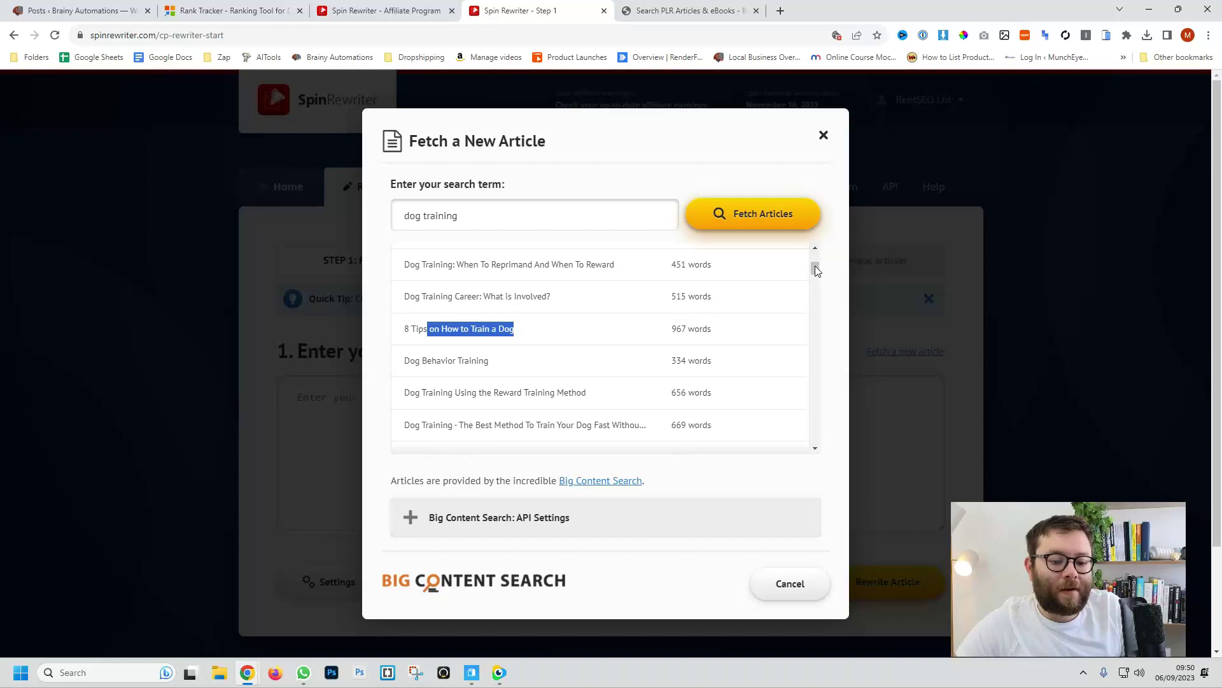
{"action": "mouse_move", "coordinate": [818, 270]}
{"action": "left_mouse_down"}
{"action": "mouse_move", "coordinate": [815, 284]}
{"action": "mouse_move", "coordinate": [824, 267]}
{"action": "left_mouse_up"}
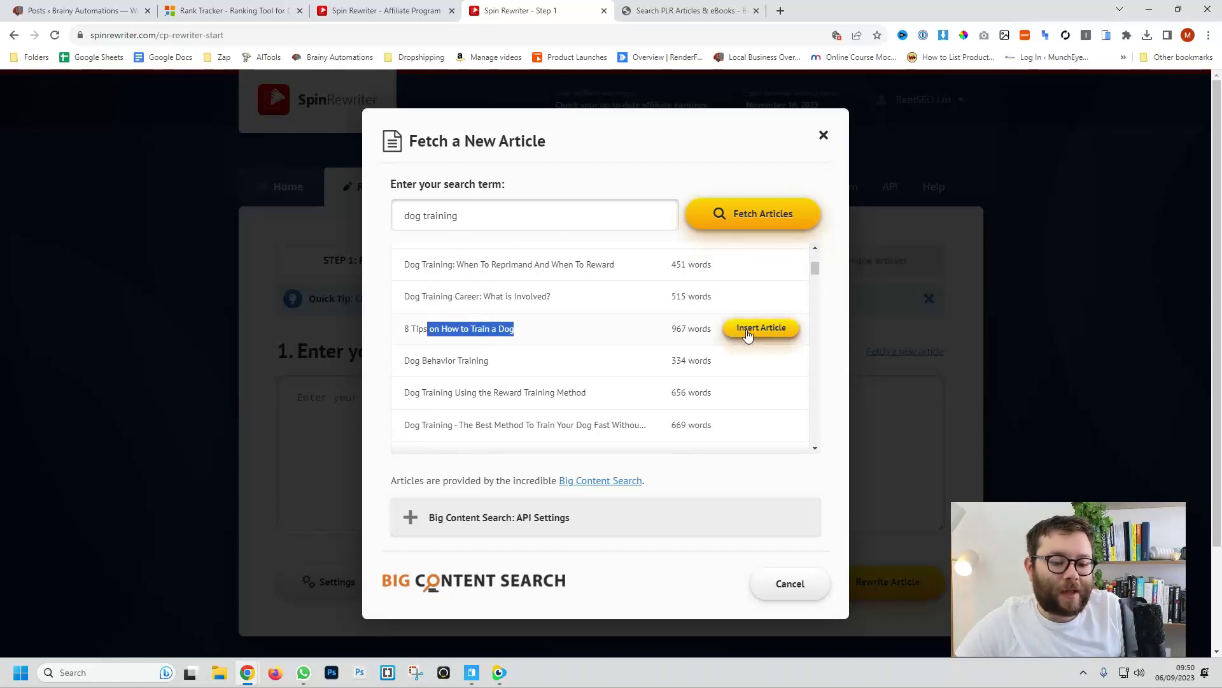
{"action": "left_click", "coordinate": [748, 331]}
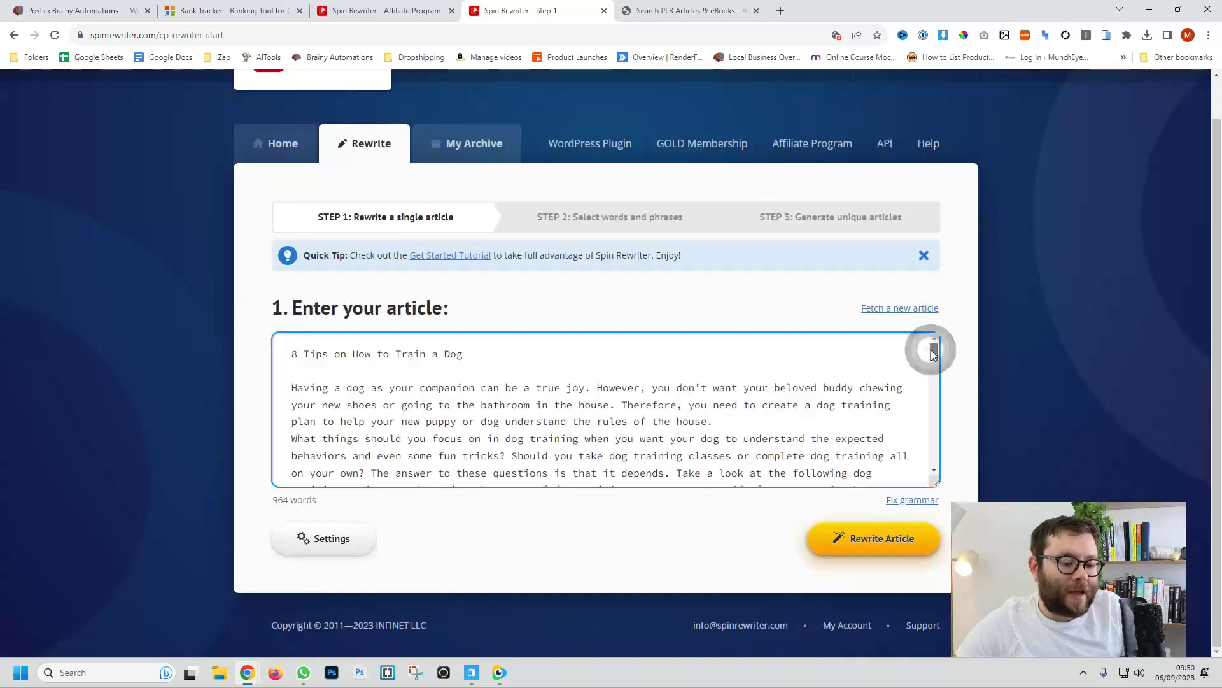
{"action": "left_click_drag", "start_coordinate": [930, 347], "coordinate": [928, 463]}
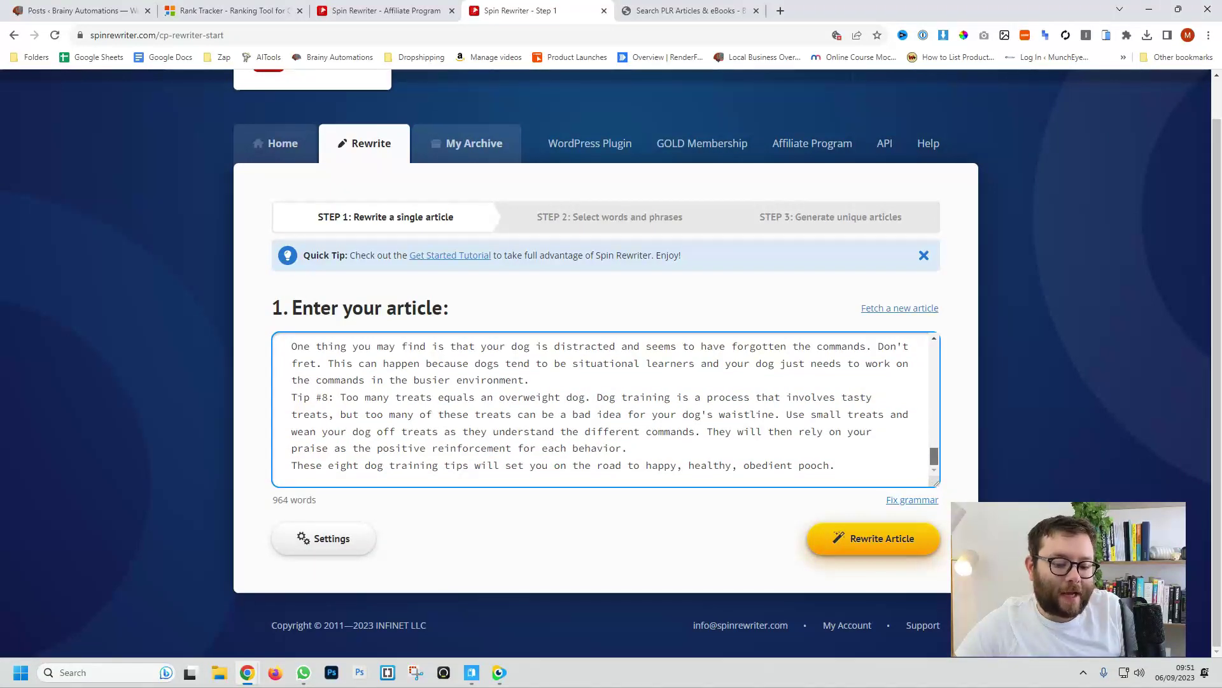
Skip the grammar fixer and run One Click Rewrite, reaching 99% uniqueness in spintax
{"action": "scroll", "coordinate": [605, 407], "scroll_direction": "up", "scroll_amount": 15}
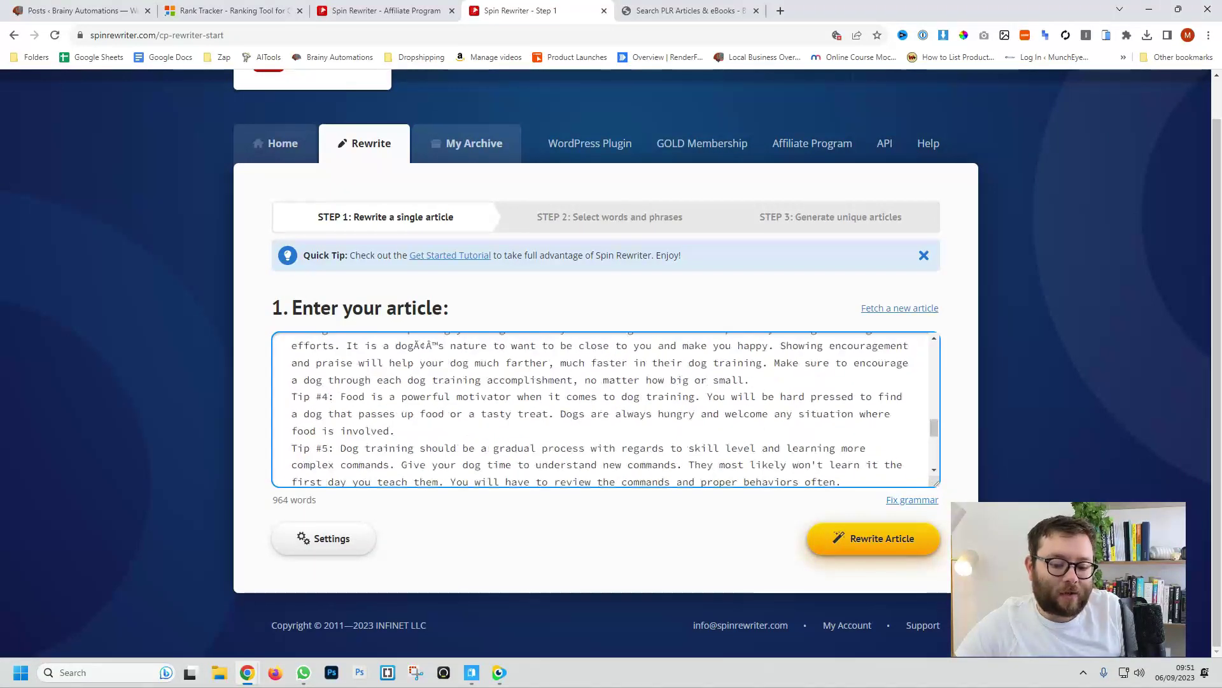
{"action": "left_click", "coordinate": [911, 499]}
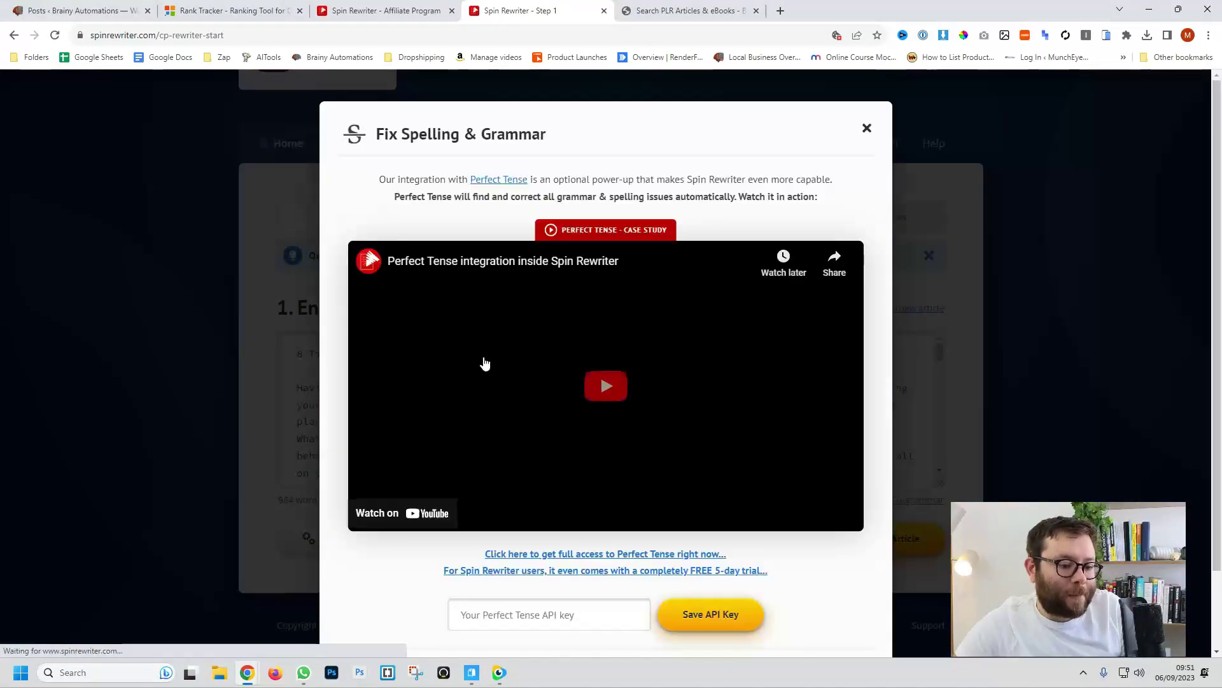
{"action": "left_click", "coordinate": [908, 557]}
{"action": "left_click", "coordinate": [878, 541]}
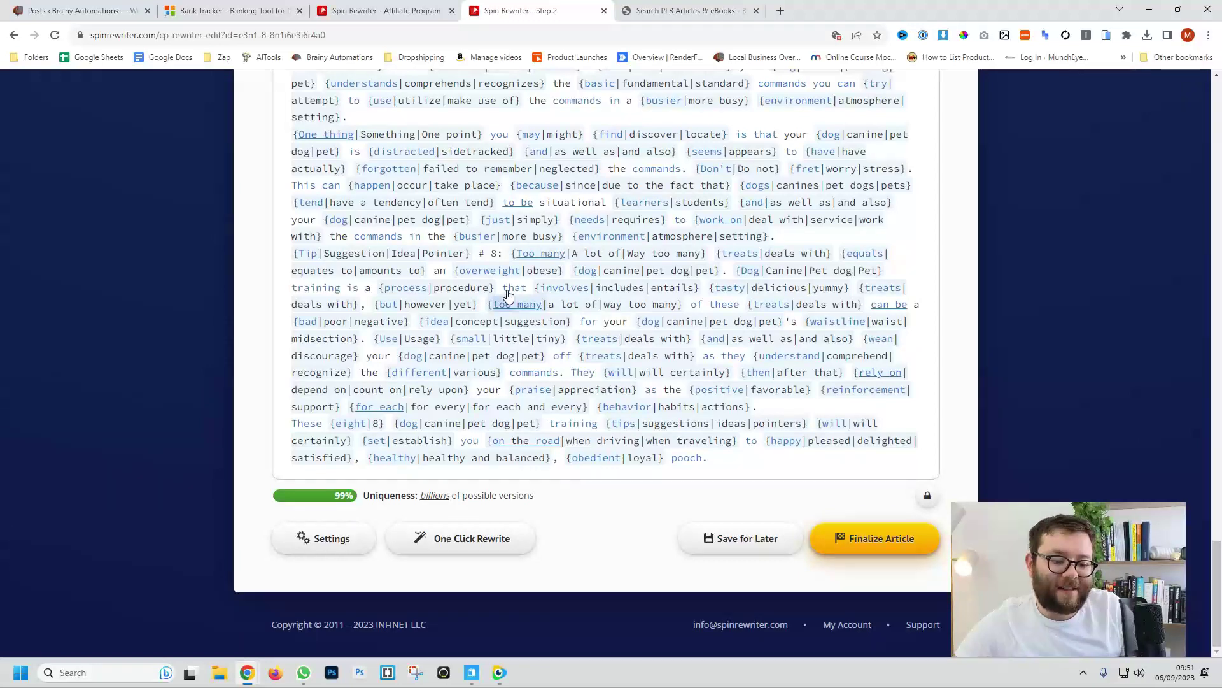
{"action": "scroll", "coordinate": [586, 321], "scroll_direction": "up", "scroll_amount": 6}
{"action": "scroll", "coordinate": [581, 313], "scroll_direction": "up", "scroll_amount": 18}
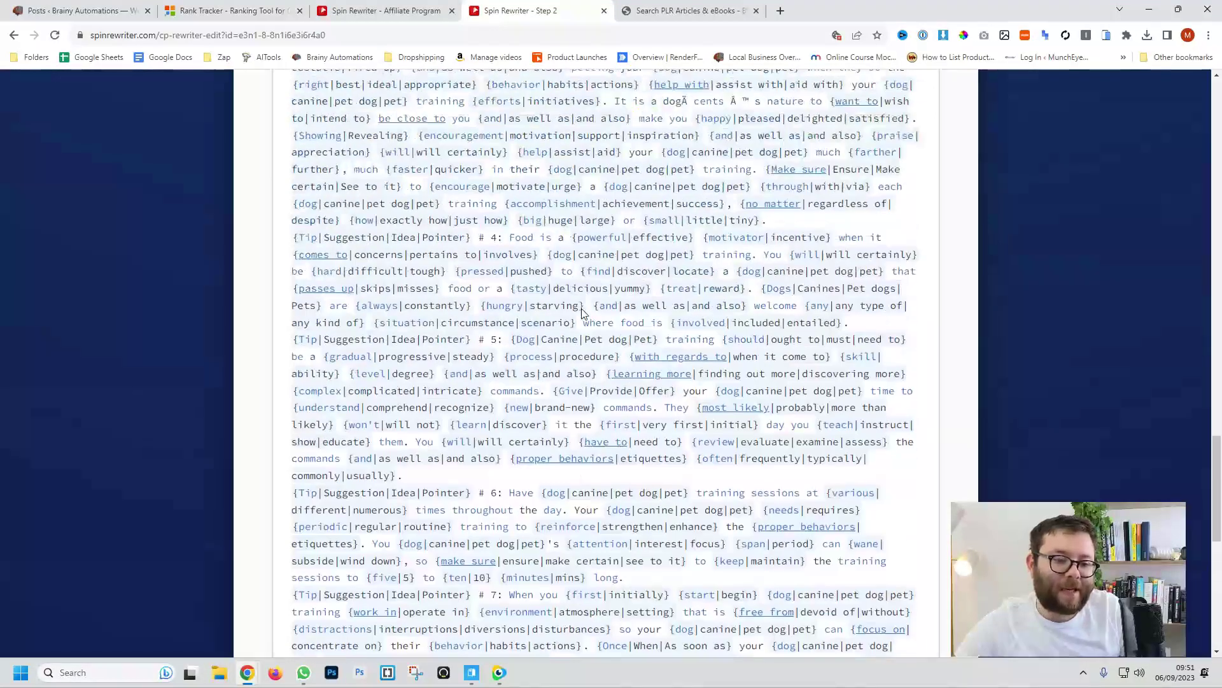
{"action": "scroll", "coordinate": [585, 316], "scroll_direction": "up", "scroll_amount": 15}
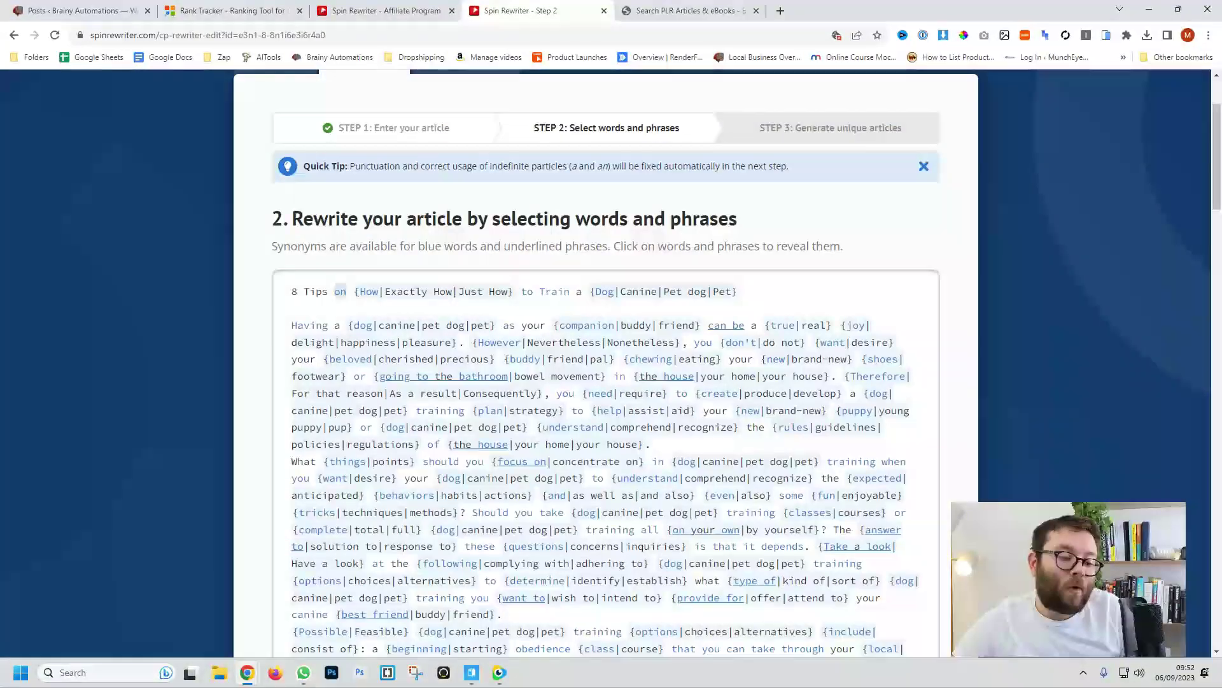
{"action": "left_click_drag", "start_coordinate": [292, 290], "coordinate": [739, 293]}
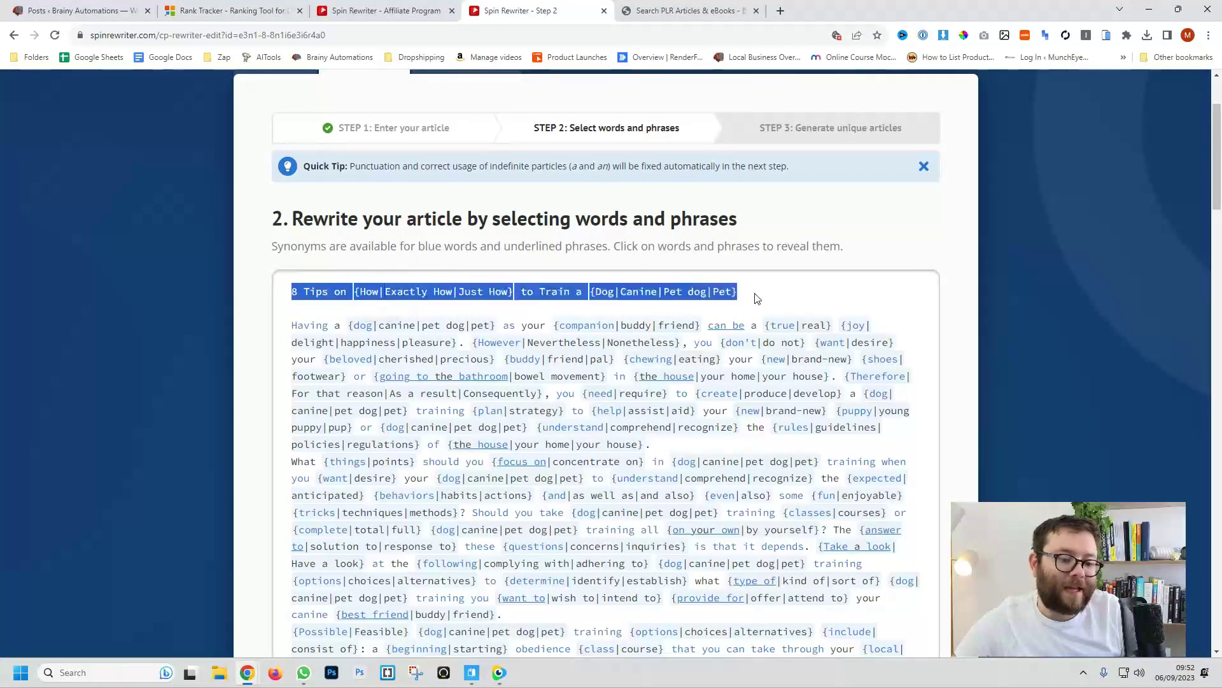
{"action": "left_click", "coordinate": [375, 311]}
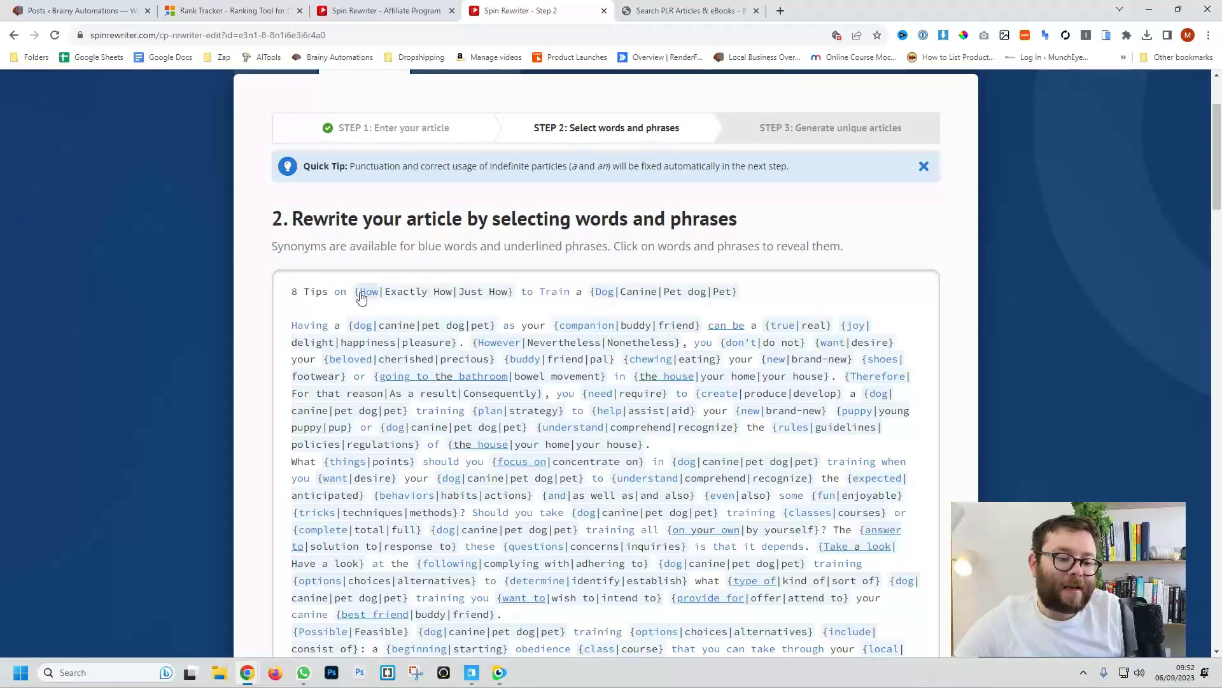
{"action": "left_click_drag", "start_coordinate": [354, 291], "coordinate": [756, 293]}
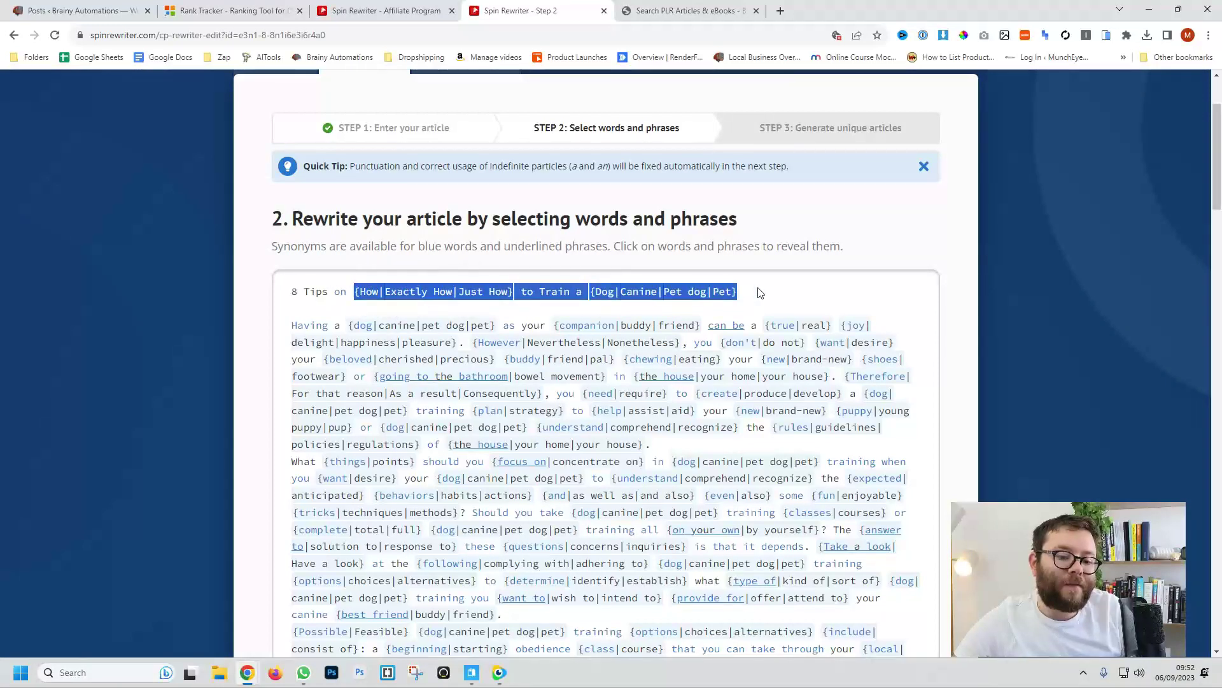
{"action": "left_click", "coordinate": [392, 315]}
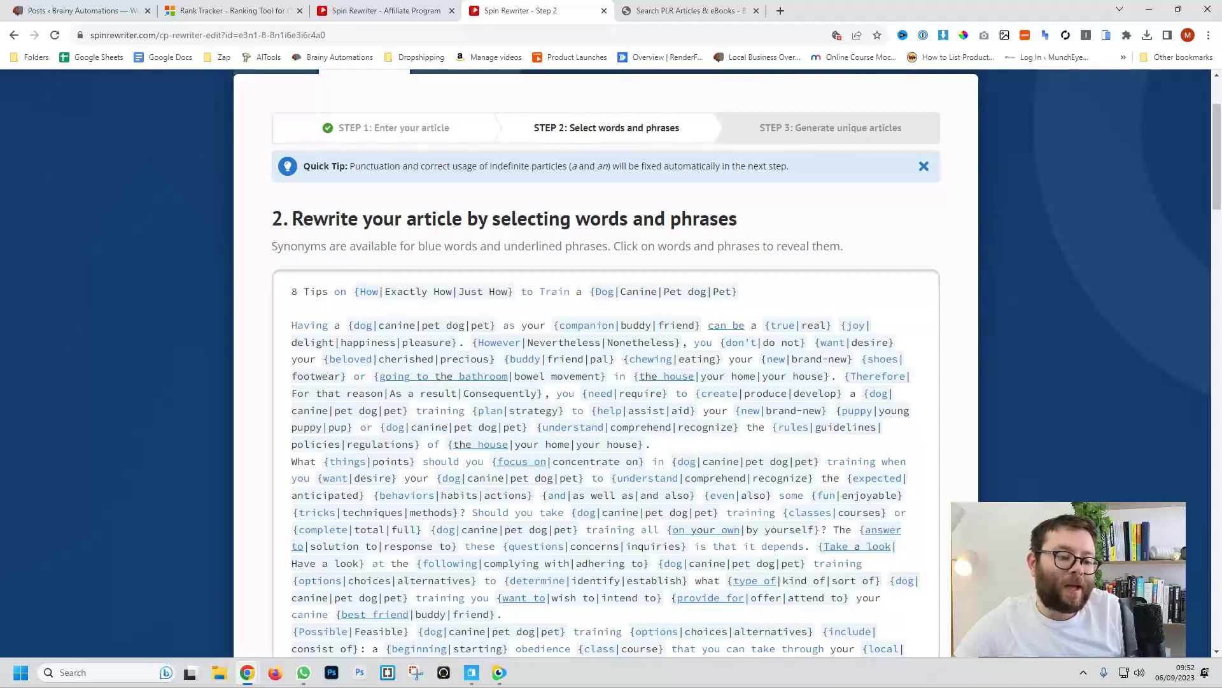
{"action": "left_click_drag", "start_coordinate": [403, 291], "coordinate": [570, 291]}
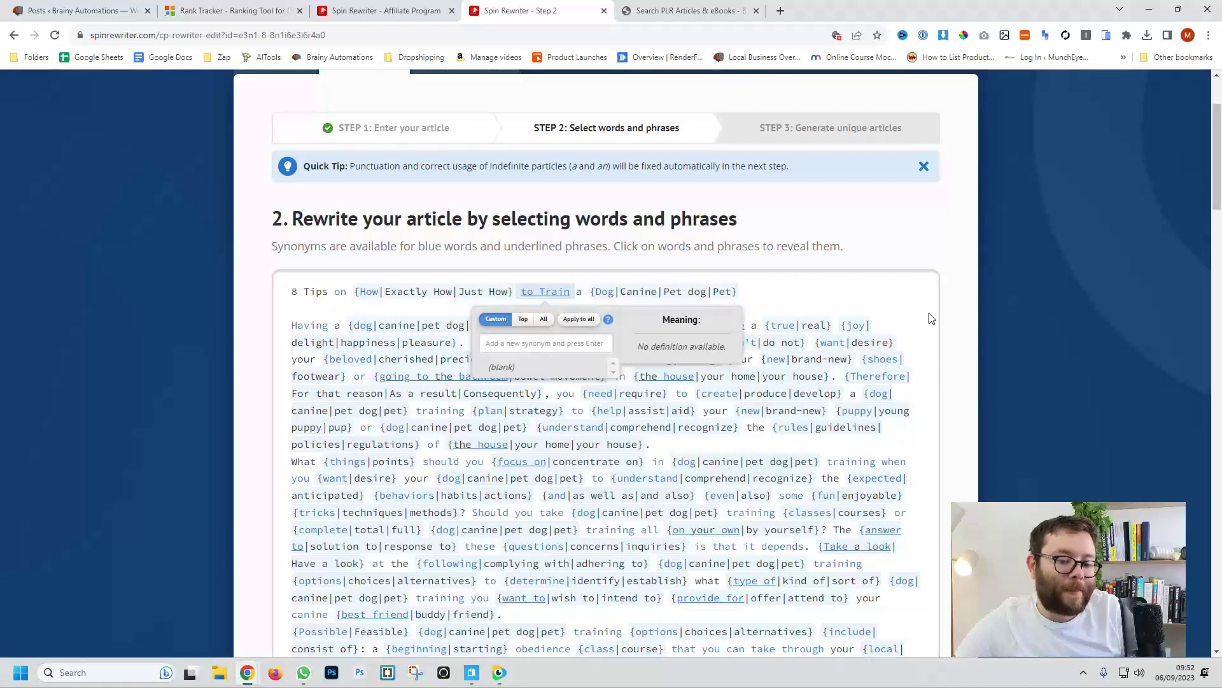
{"action": "left_click", "coordinate": [1052, 376]}
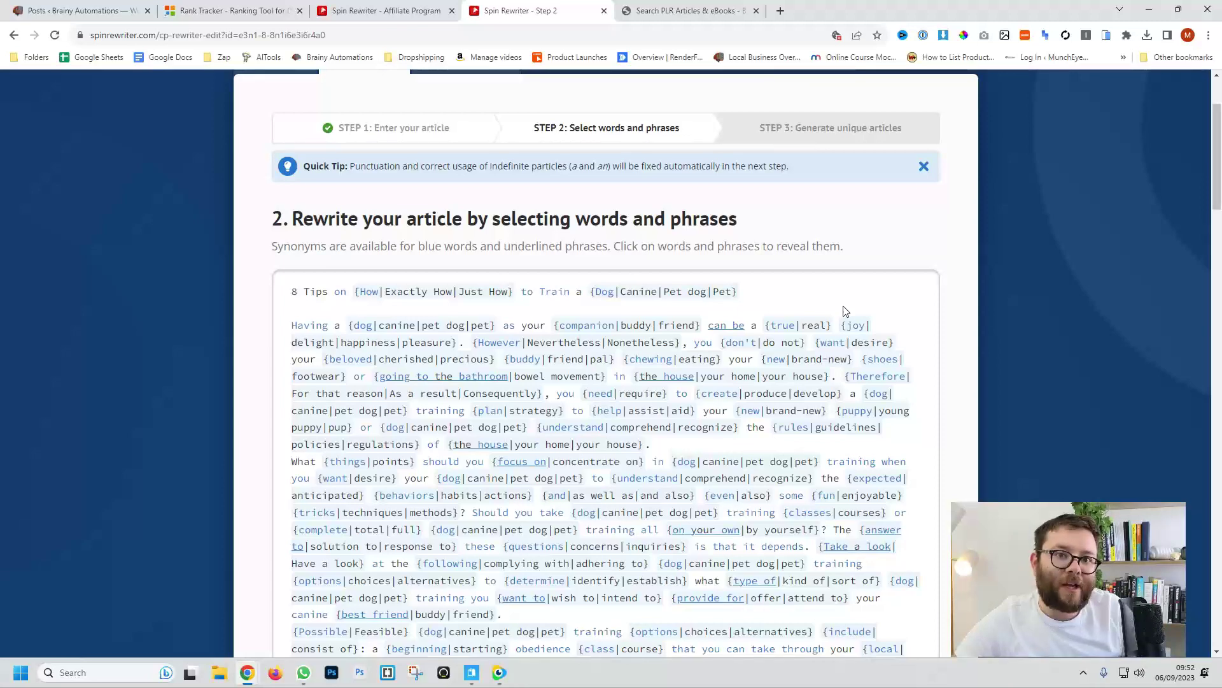
{"action": "scroll", "coordinate": [1039, 371], "scroll_direction": "down", "scroll_amount": 3}
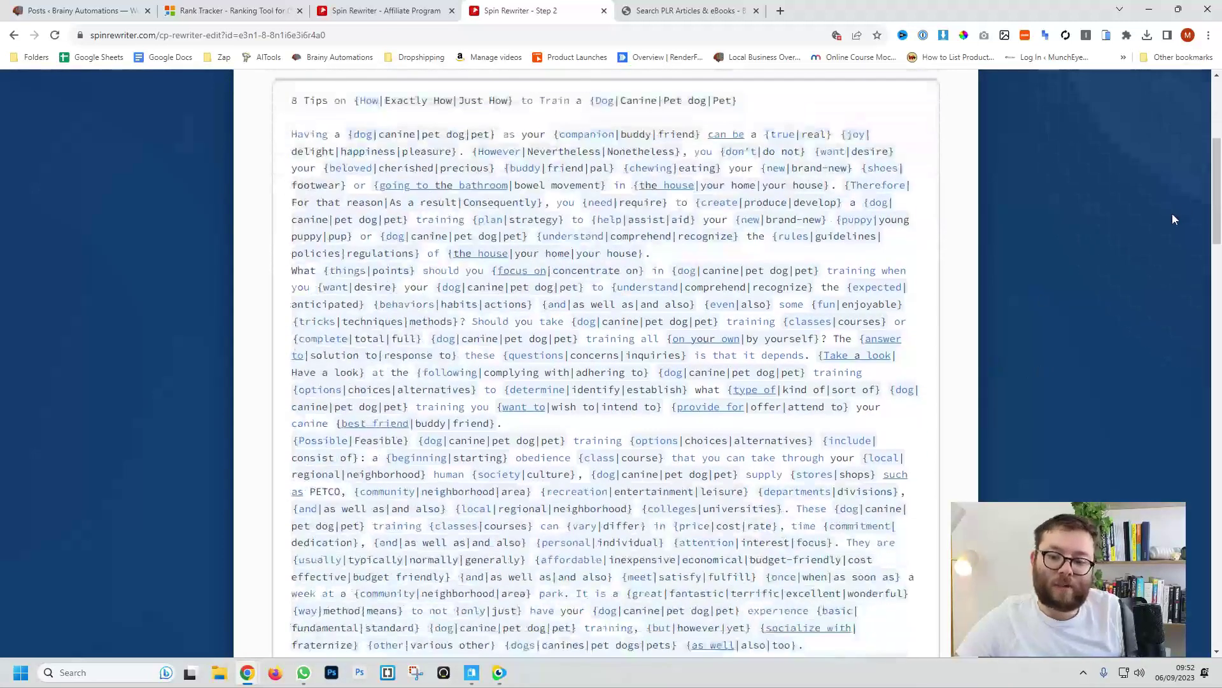
{"action": "left_click_drag", "start_coordinate": [1216, 191], "coordinate": [1216, 595]}
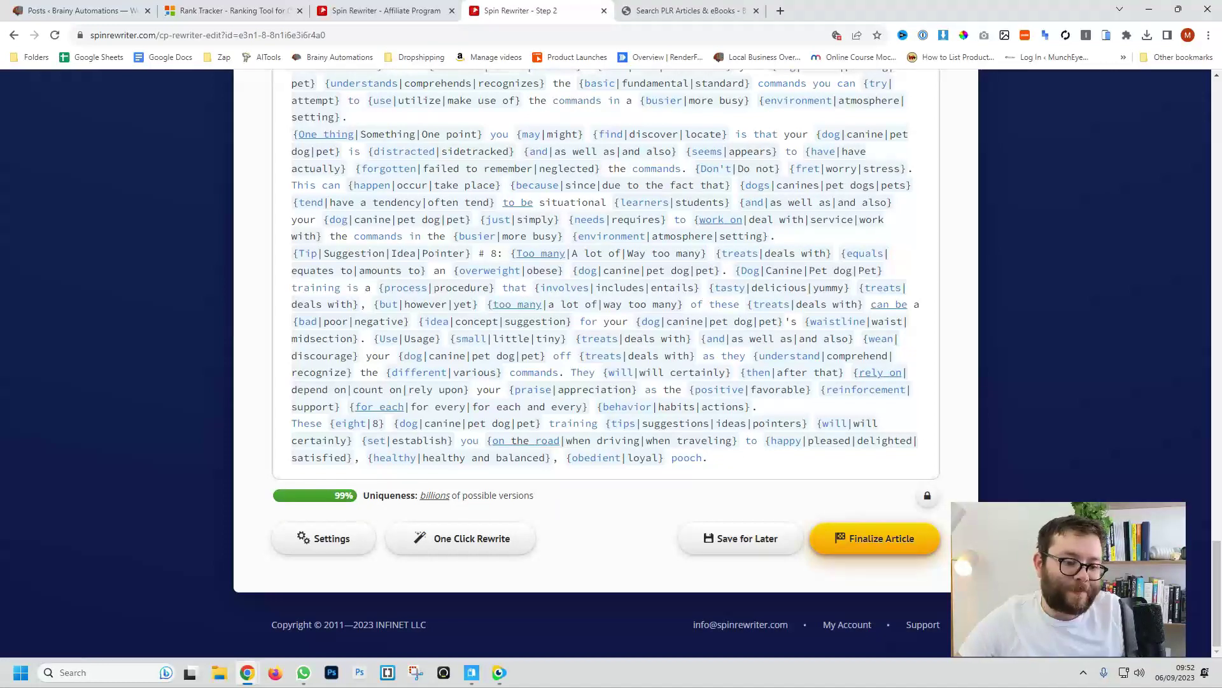
{"action": "left_click", "coordinate": [406, 292]}
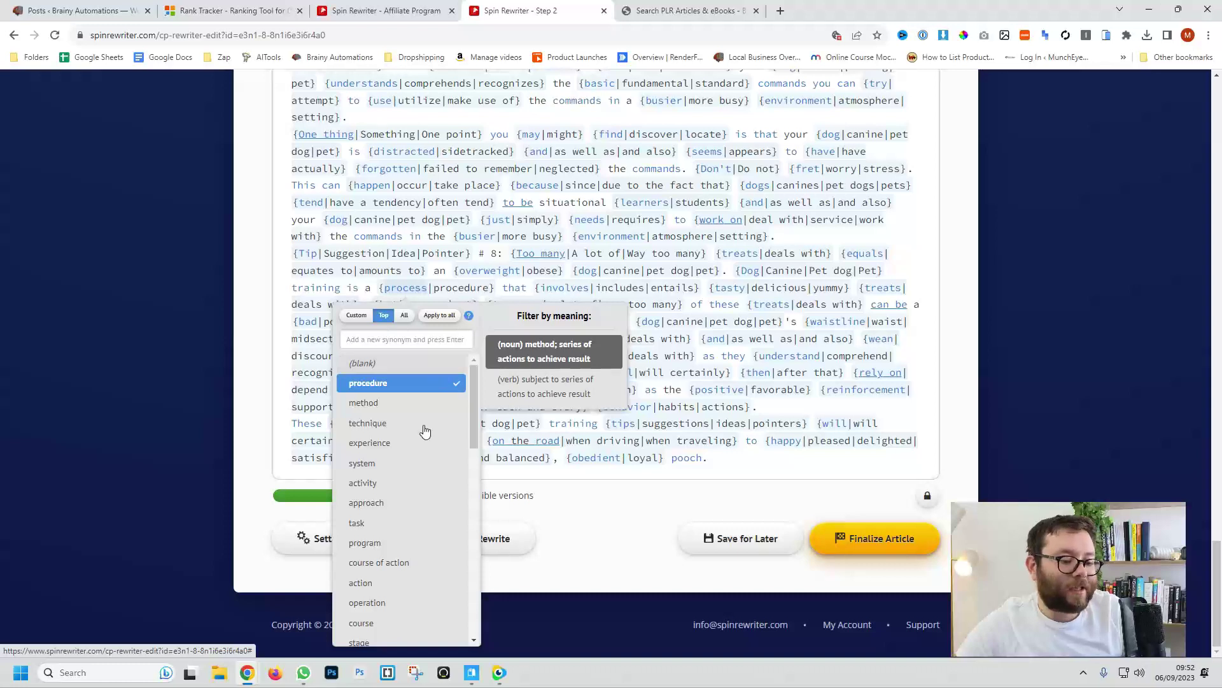
{"action": "left_click", "coordinate": [407, 340]}
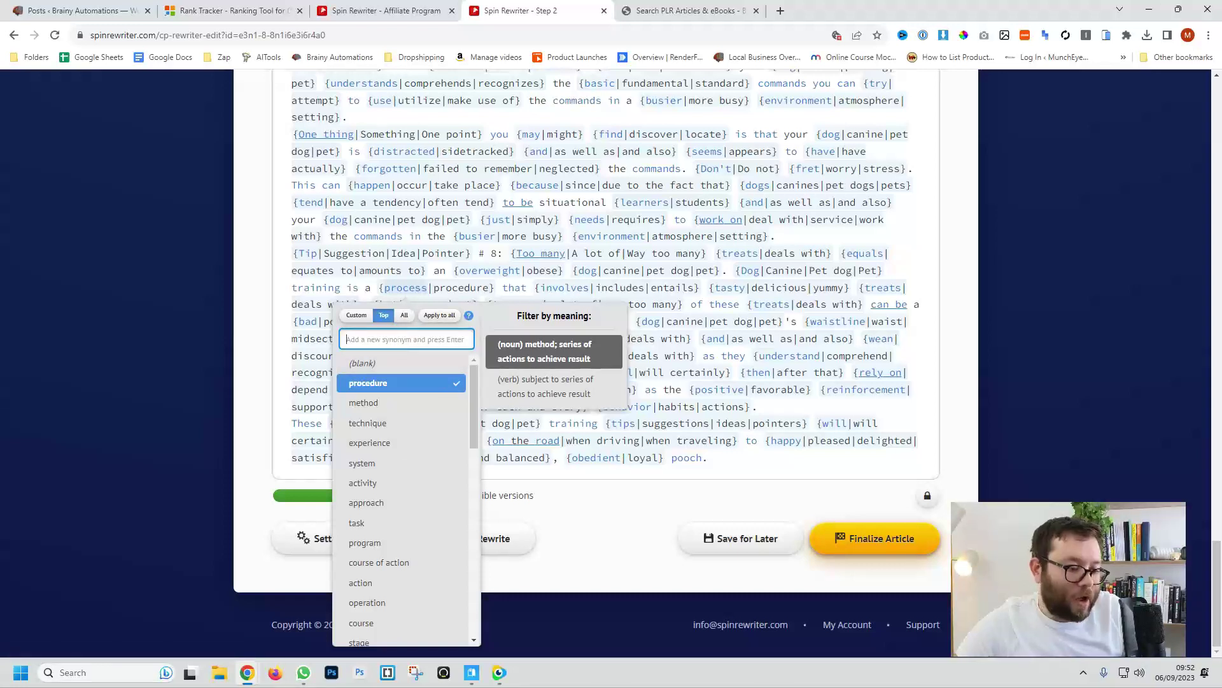
{"action": "scroll", "coordinate": [417, 467], "scroll_direction": "down", "scroll_amount": 5}
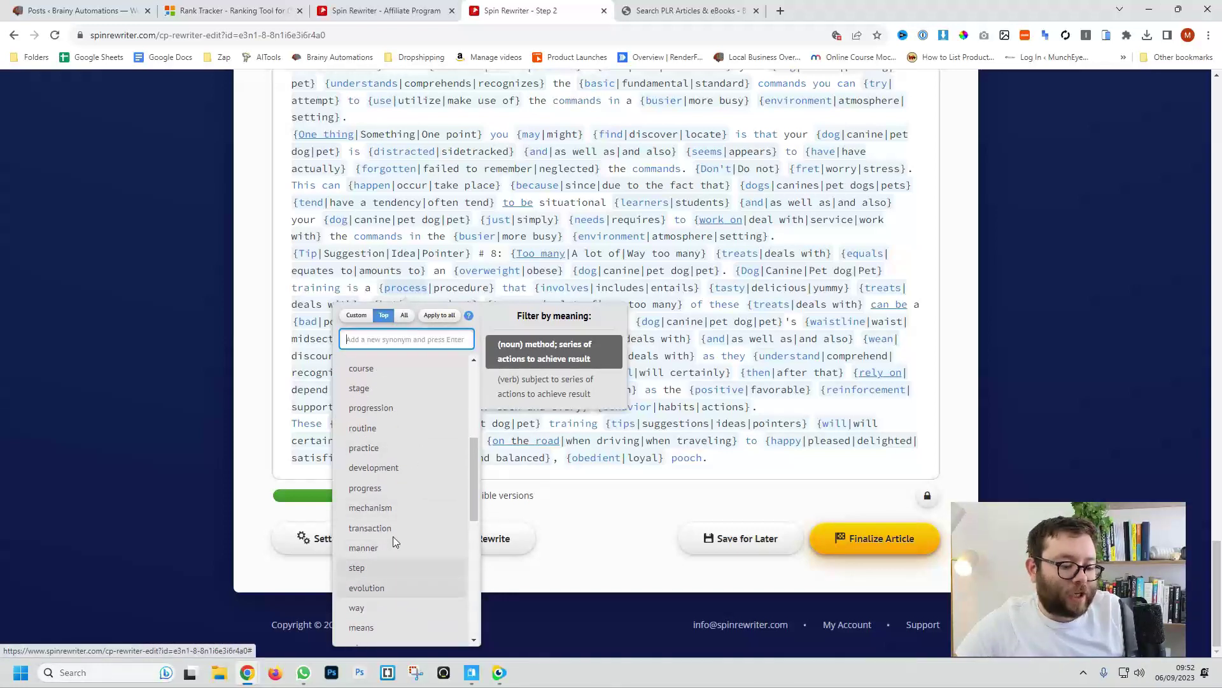
Add 'dog' as a protected keyword in Settings, then finalize the article to the Archive
{"action": "left_click", "coordinate": [1039, 419]}
{"action": "left_click", "coordinate": [312, 538]}
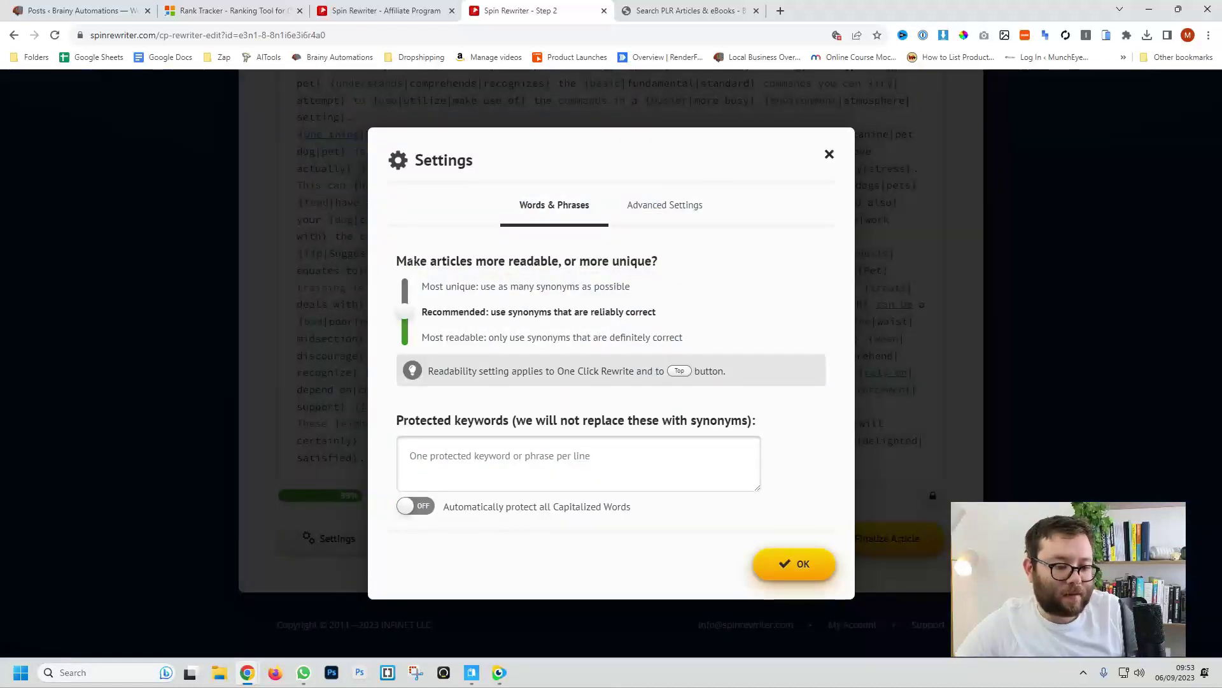
{"action": "left_click_drag", "start_coordinate": [414, 334], "coordinate": [410, 350]}
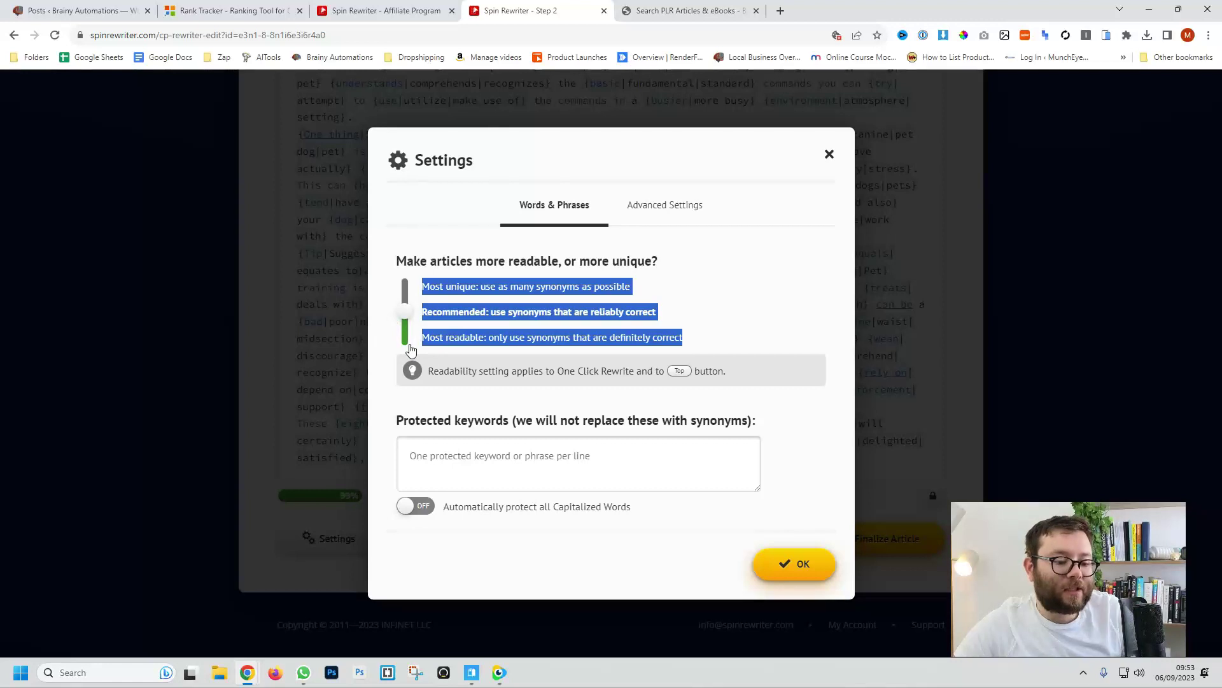
{"action": "left_click", "coordinate": [434, 343]}
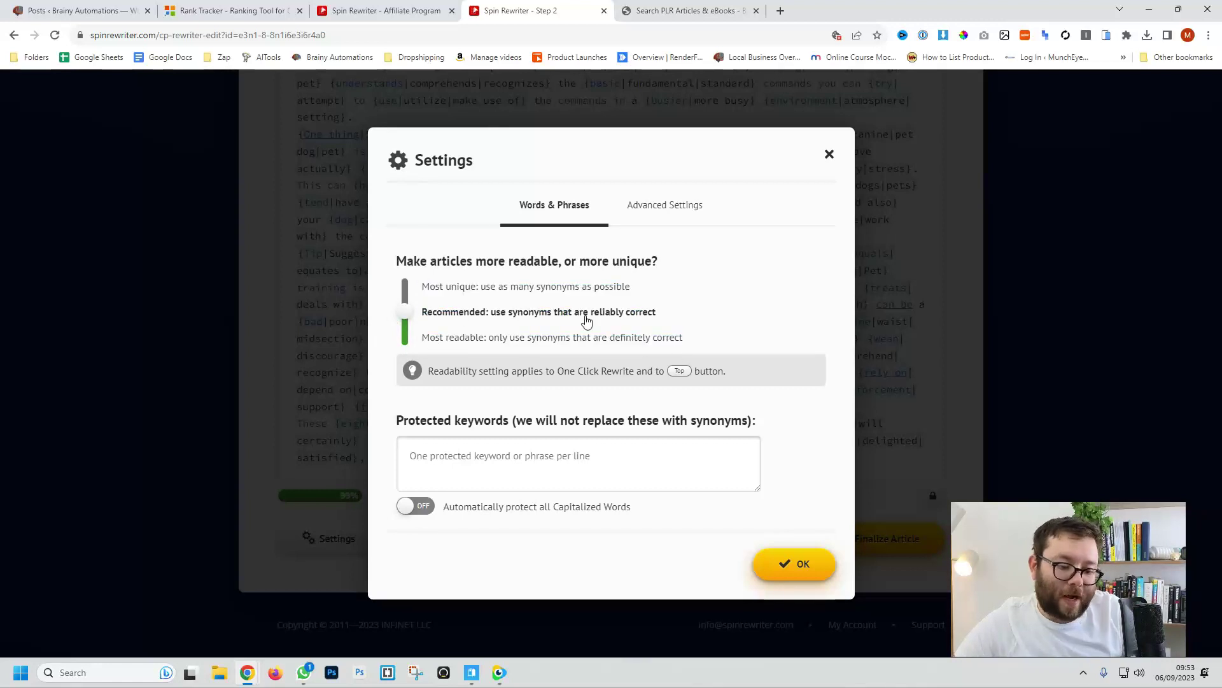
{"action": "left_click", "coordinate": [694, 466]}
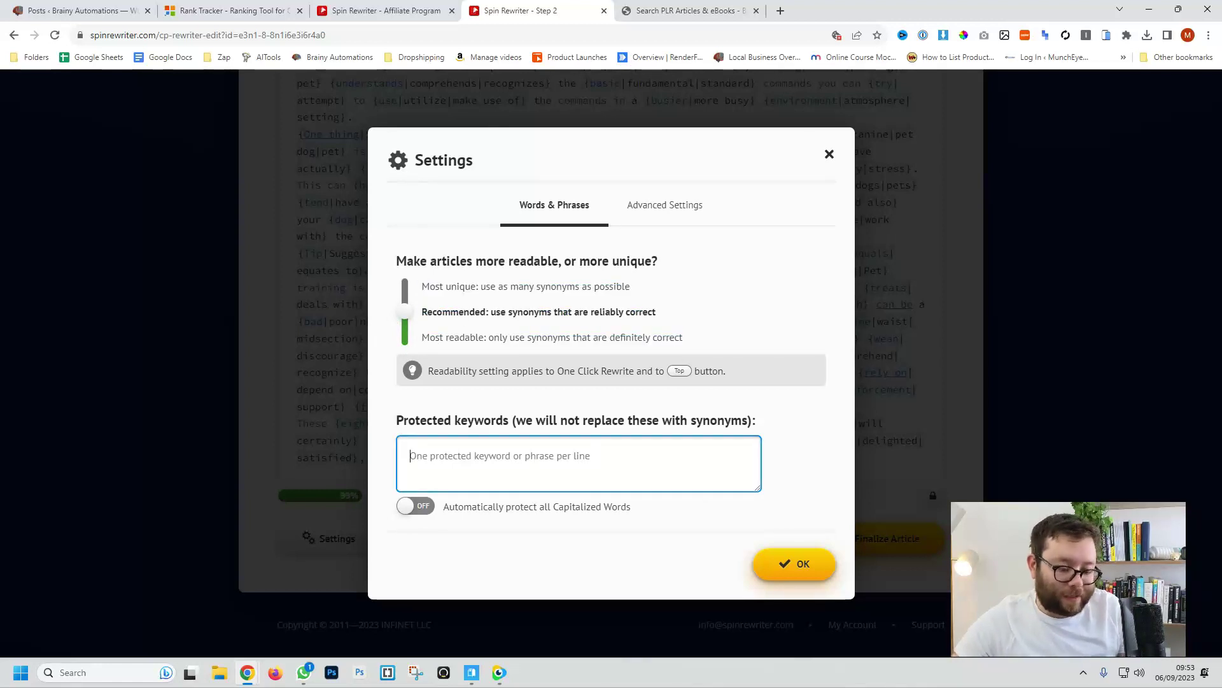
{"action": "type", "text": "dog"}
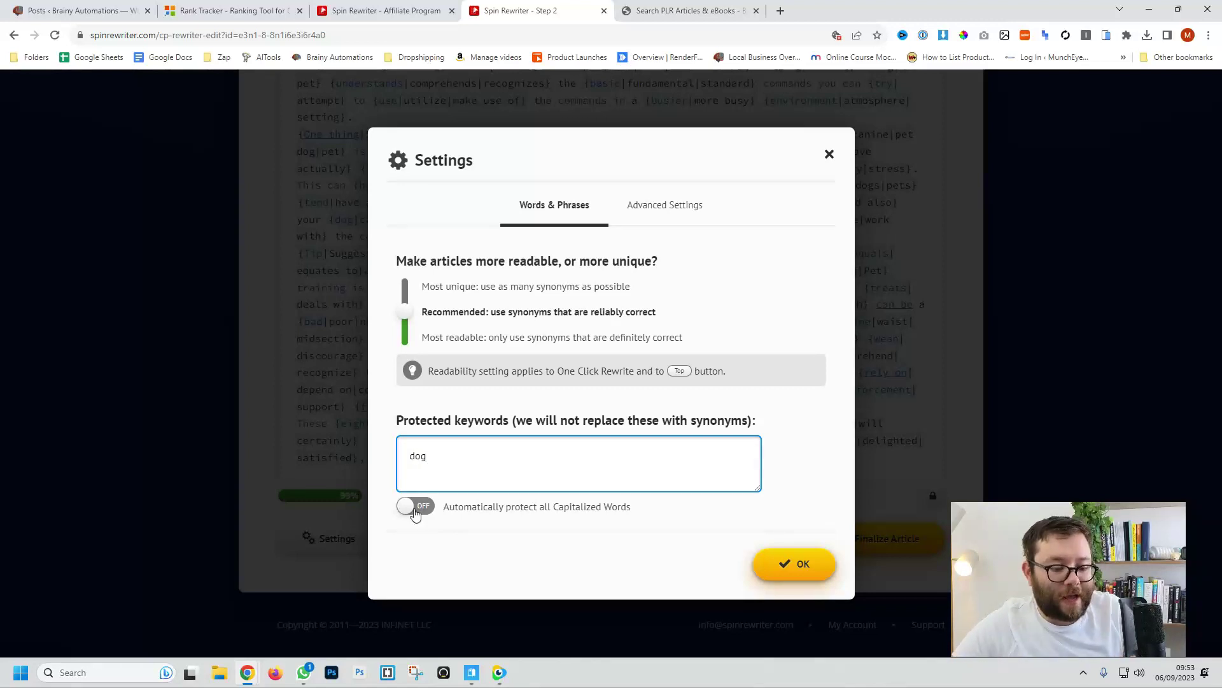
{"action": "left_click", "coordinate": [685, 227]}
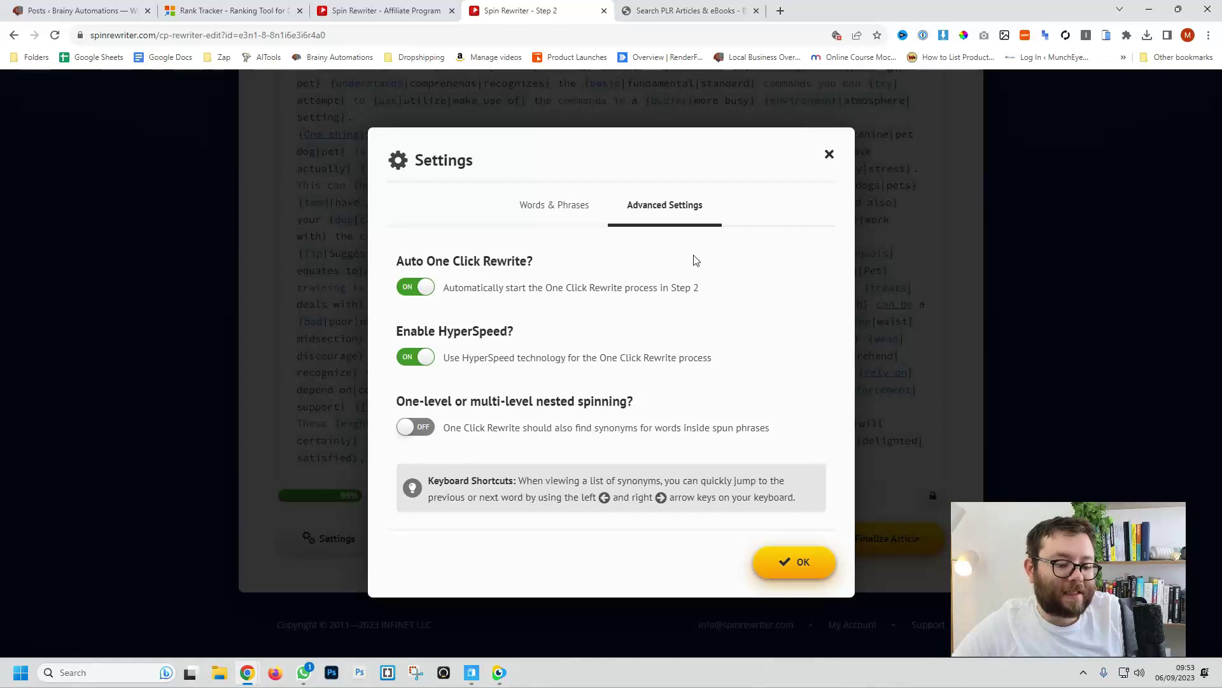
{"action": "left_click", "coordinate": [573, 209]}
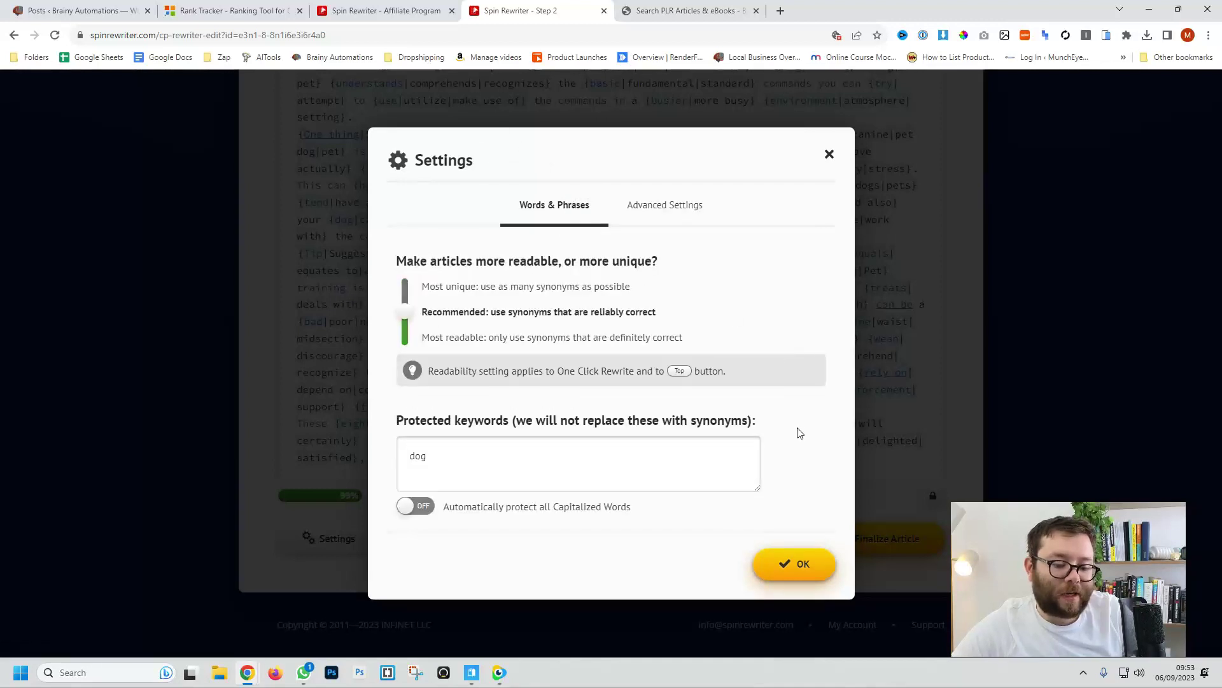
{"action": "left_click", "coordinate": [806, 573]}
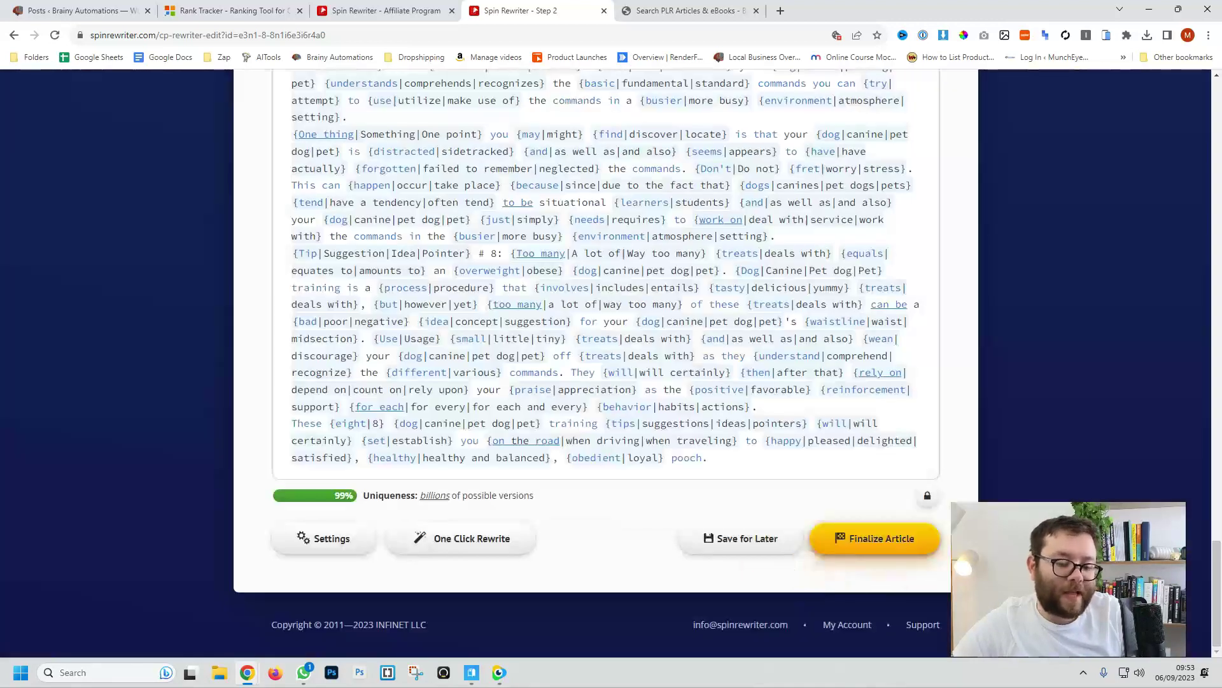
{"action": "left_click", "coordinate": [865, 546]}
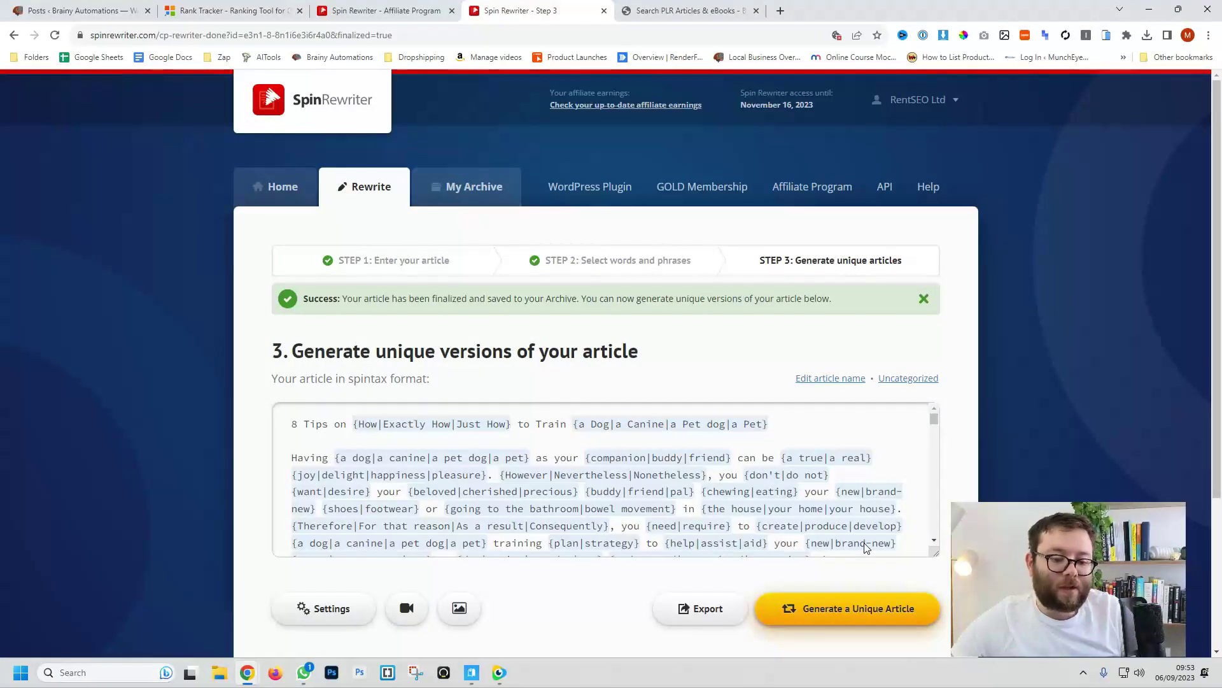
Search Fetch Relevant Videos for 'dog training' YouTube videos
{"action": "scroll", "coordinate": [683, 437], "scroll_direction": "down", "scroll_amount": 2}
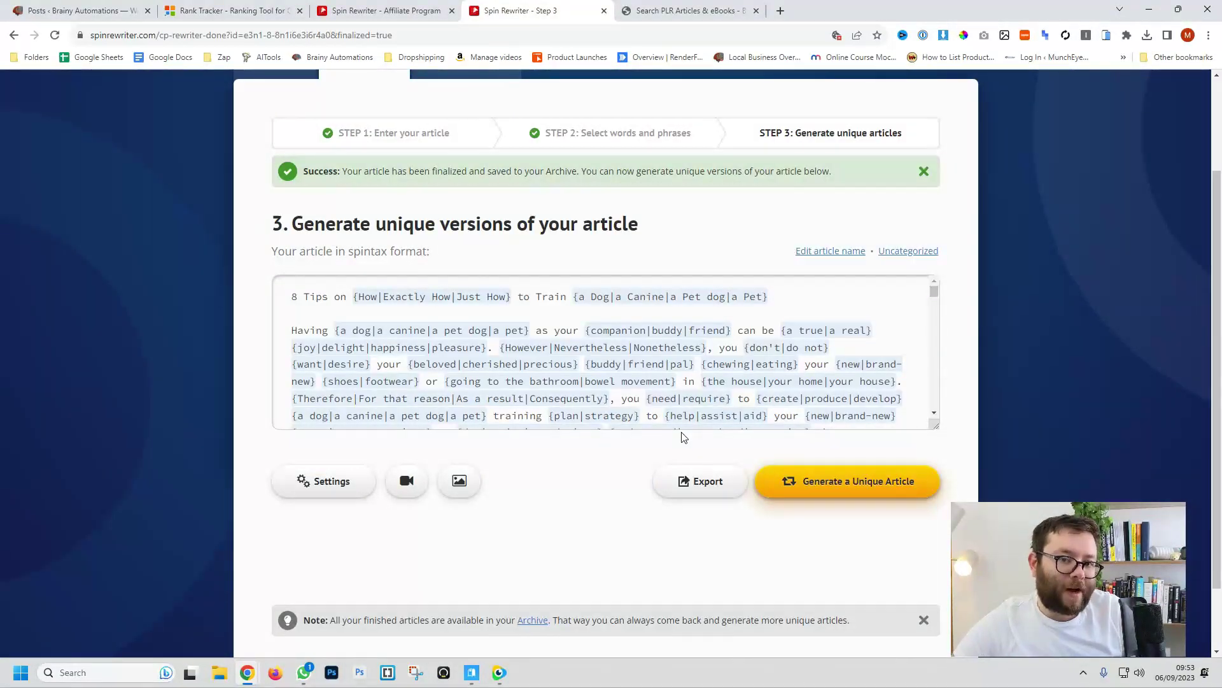
{"action": "left_click", "coordinate": [405, 482]}
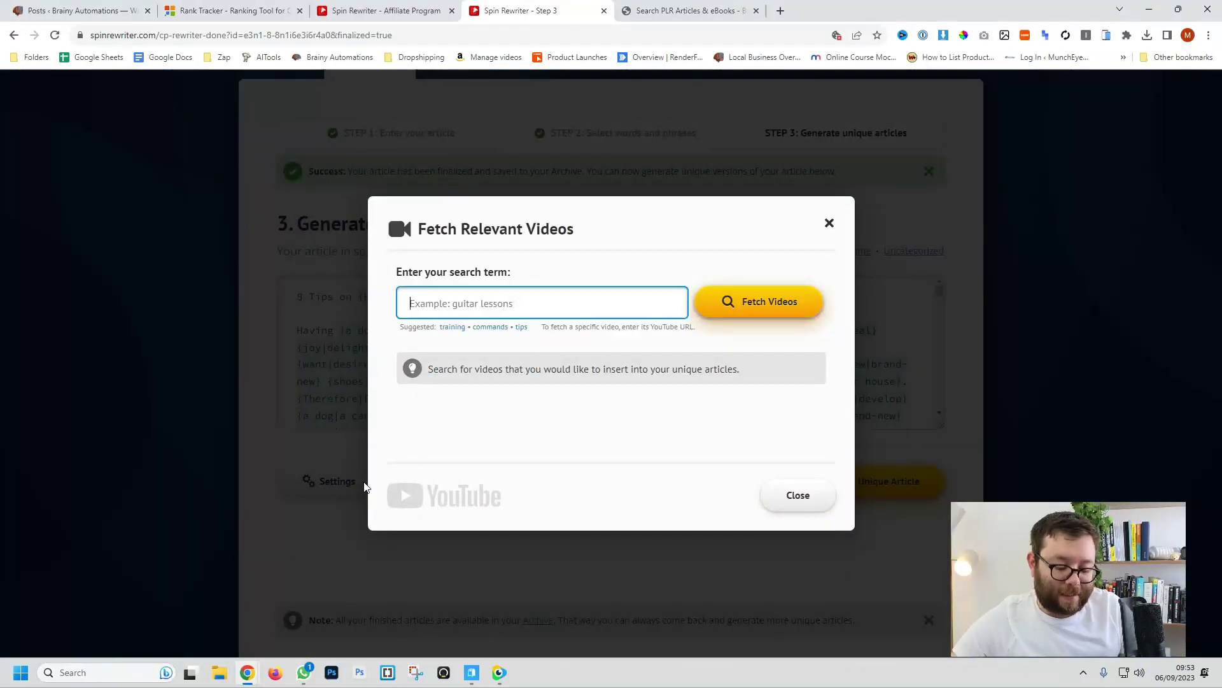
{"action": "type", "text": "dog training"}
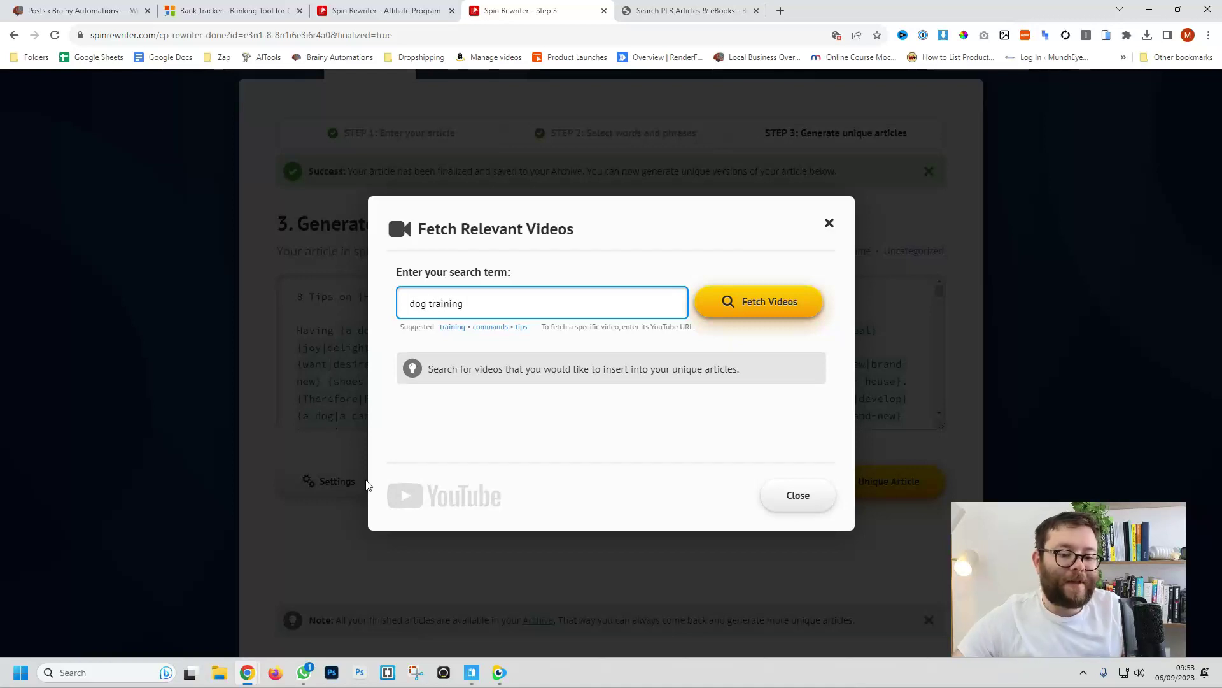
{"action": "left_click", "coordinate": [755, 297]}
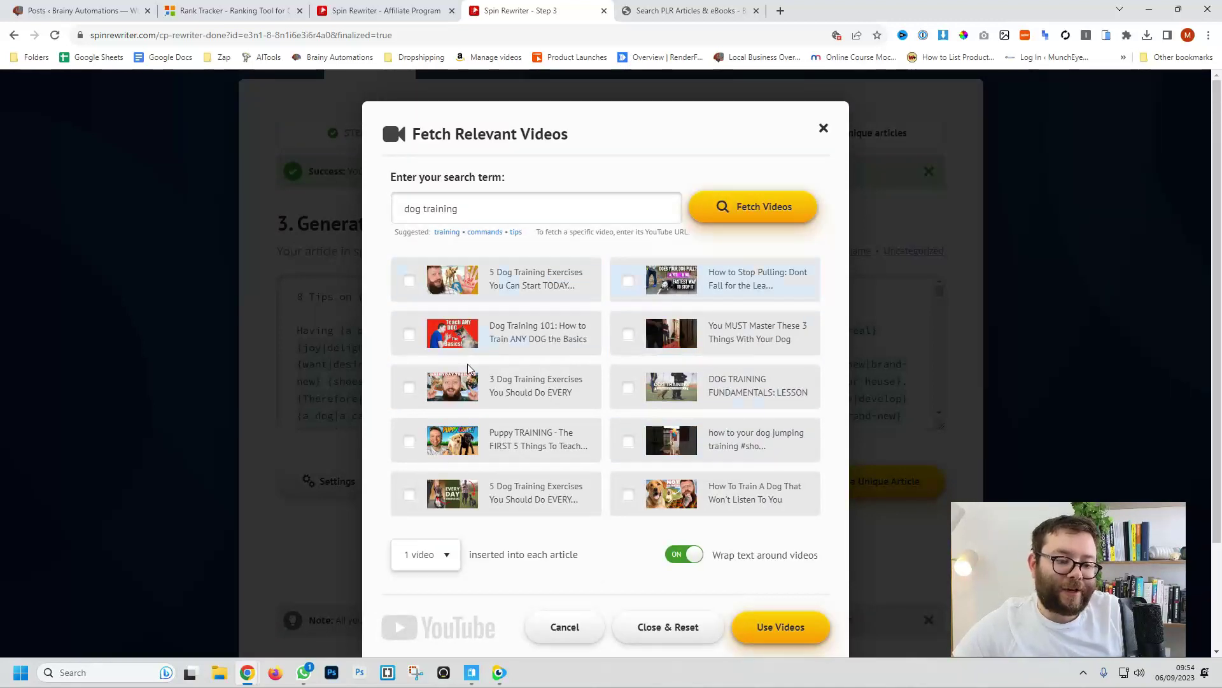
{"action": "scroll", "coordinate": [626, 322], "scroll_direction": "down", "scroll_amount": 1}
Tick eight dog training videos, including Dog Training 101, and embed one per article with text wrap
{"action": "left_click", "coordinate": [627, 323]}
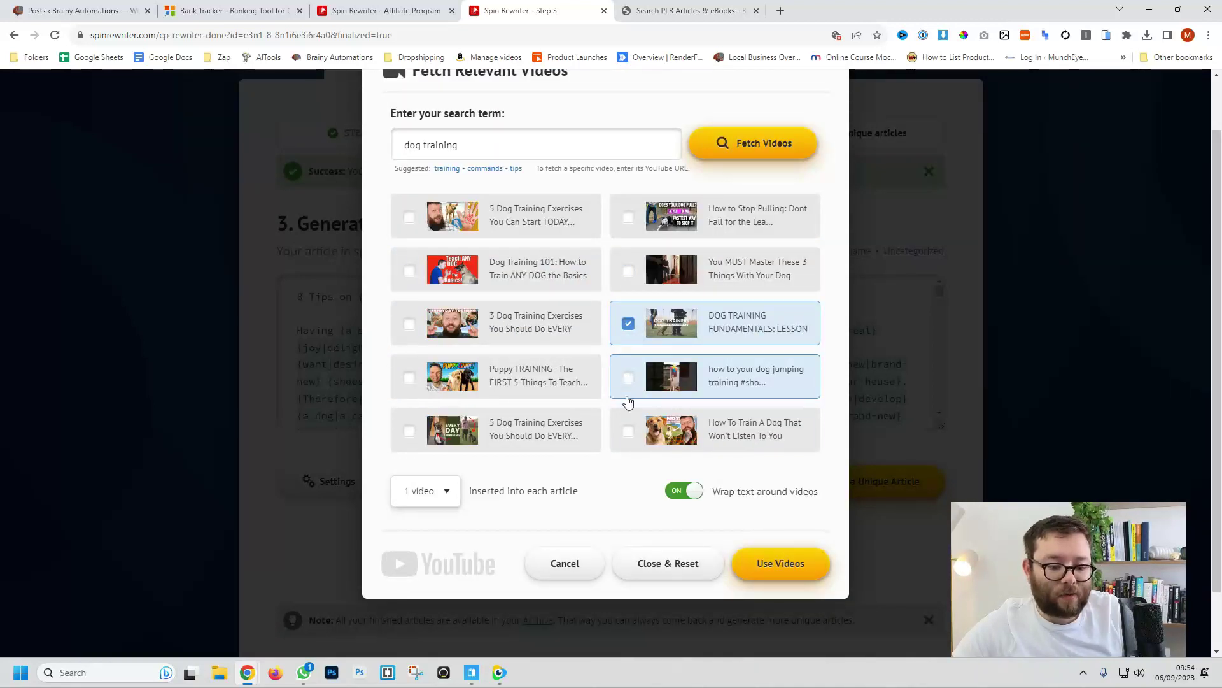
{"action": "left_click", "coordinate": [628, 431]}
{"action": "left_click", "coordinate": [410, 430]}
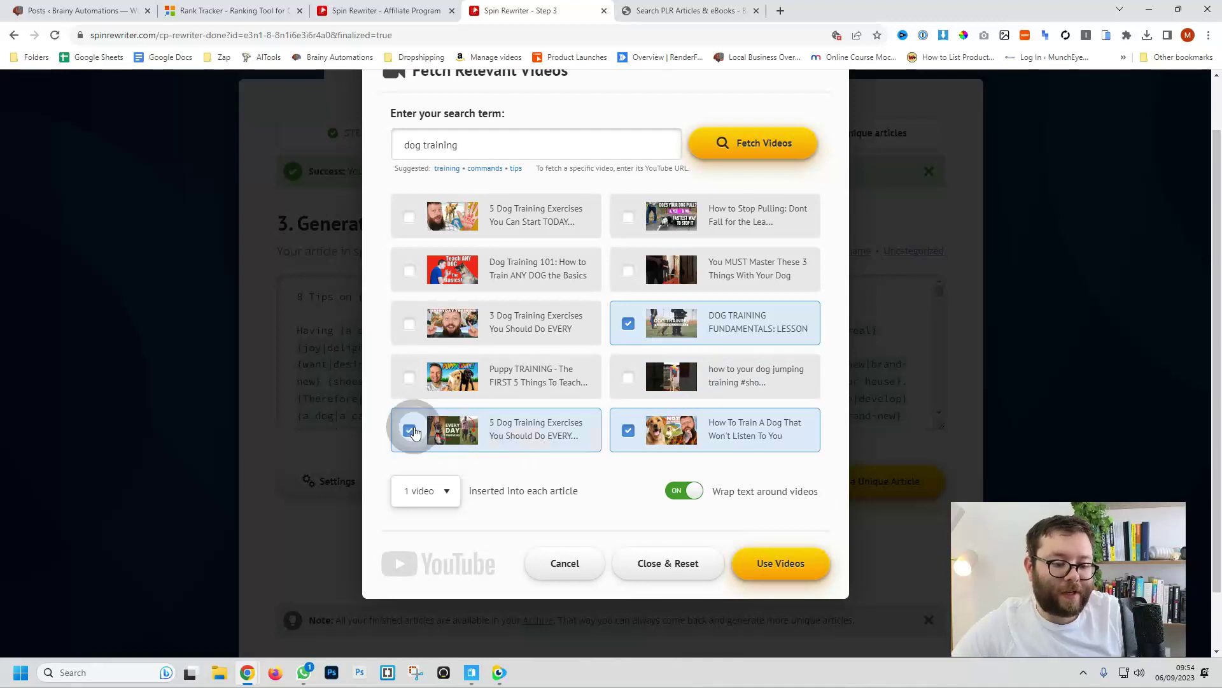
{"action": "left_click", "coordinate": [410, 378]}
{"action": "left_click", "coordinate": [407, 325]}
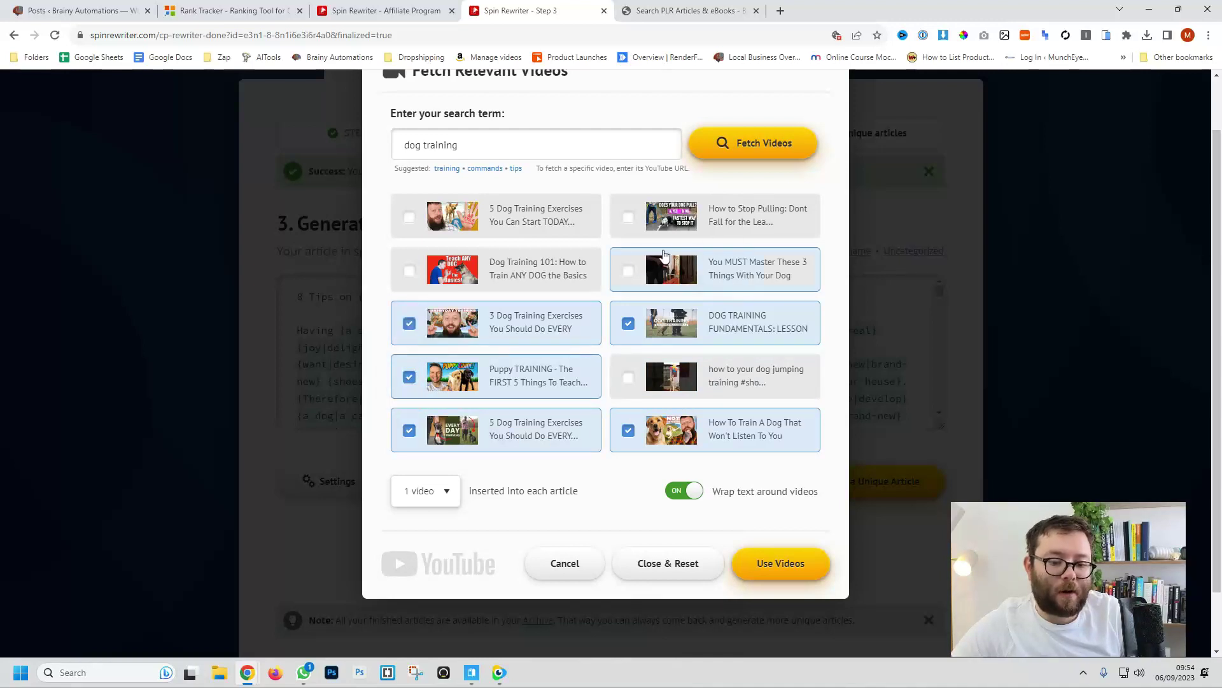
{"action": "left_click", "coordinate": [410, 270]}
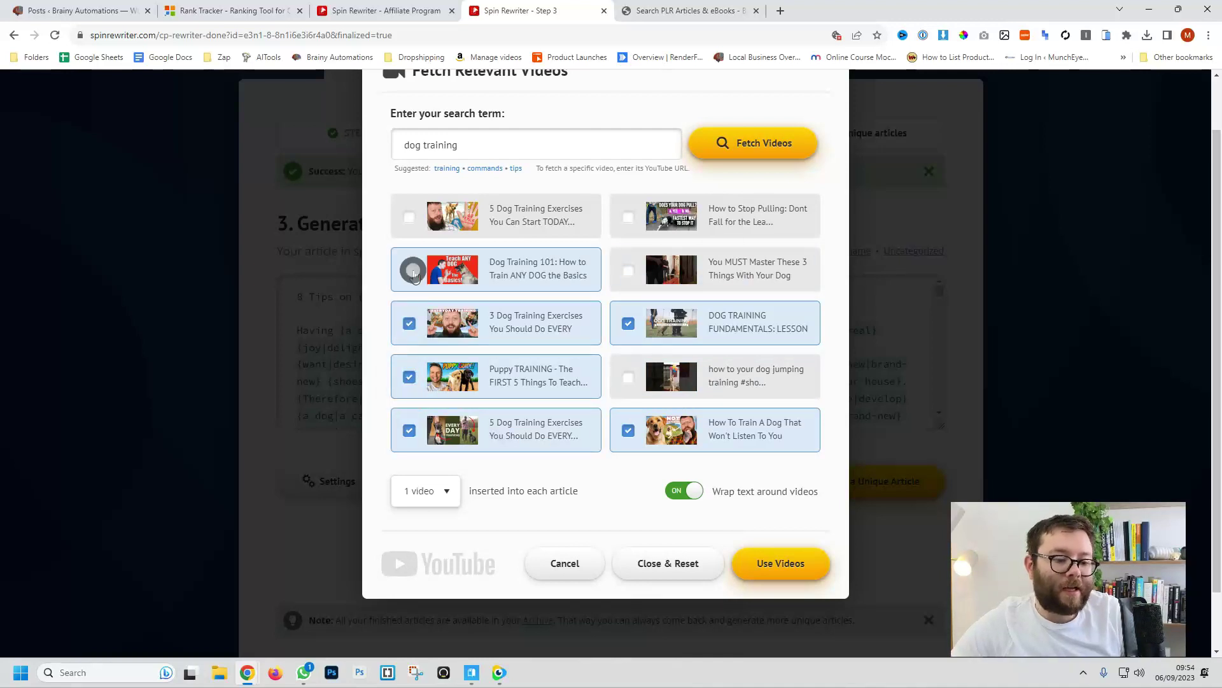
{"action": "left_click", "coordinate": [408, 217]}
{"action": "left_click", "coordinate": [630, 218]}
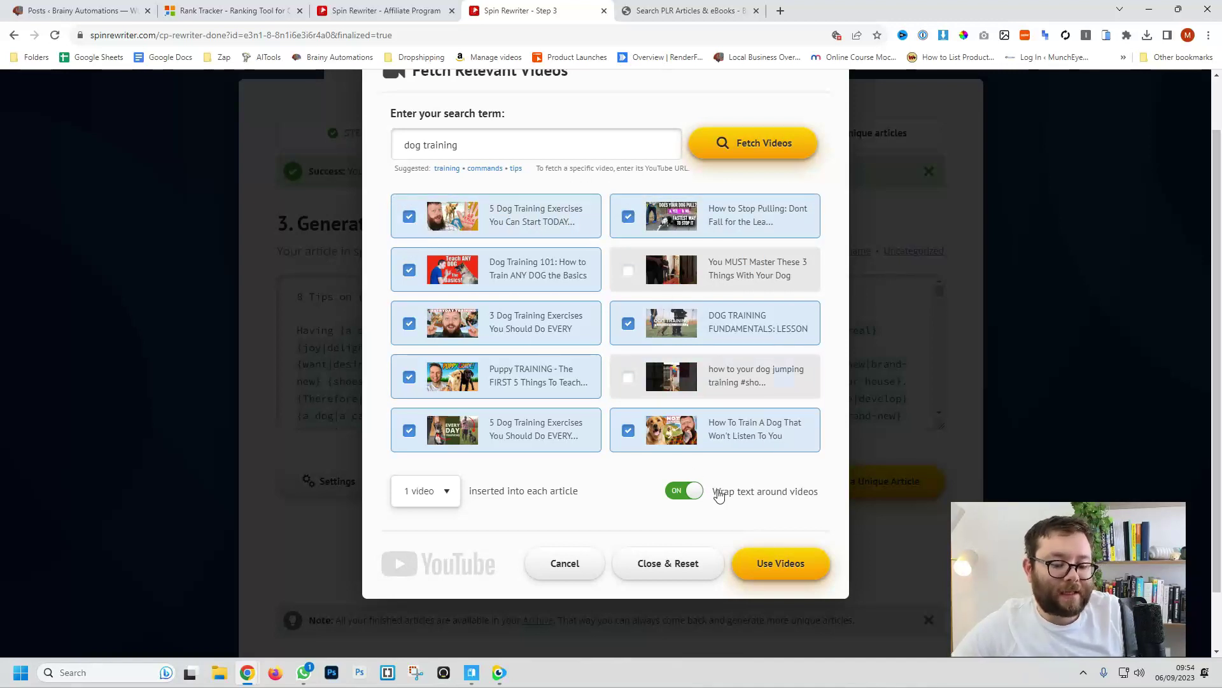
{"action": "left_click", "coordinate": [764, 566]}
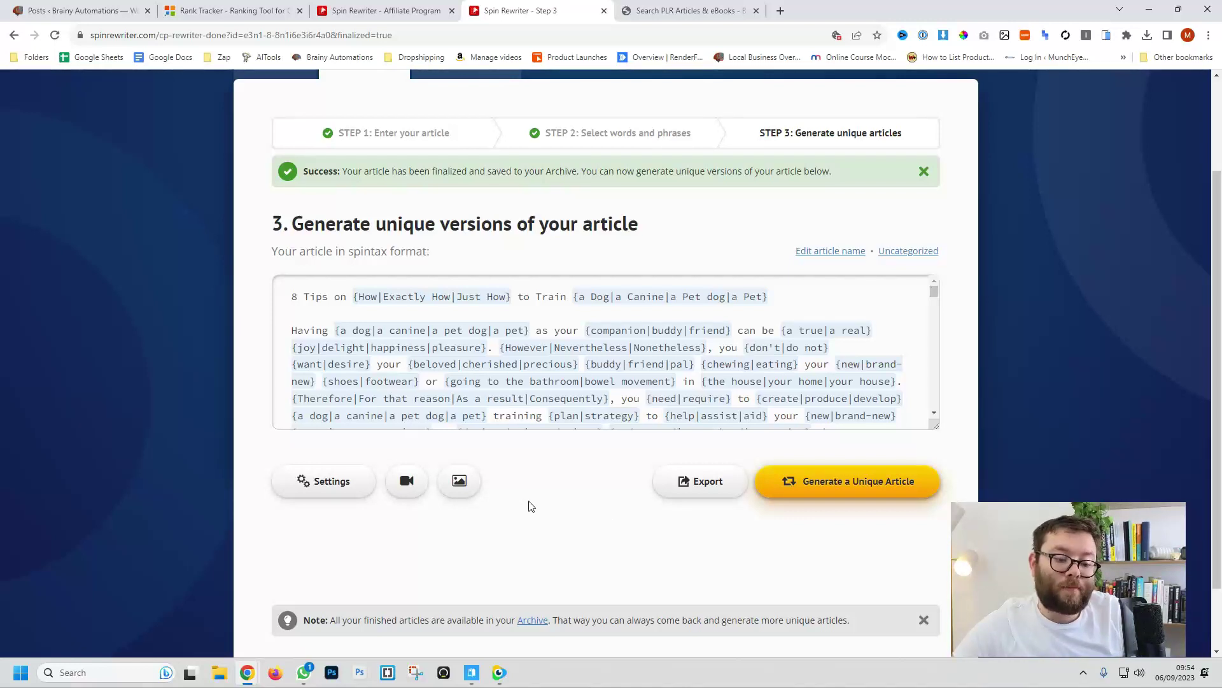
Search Pixabay images for 'dog training'
{"action": "left_click", "coordinate": [449, 490]}
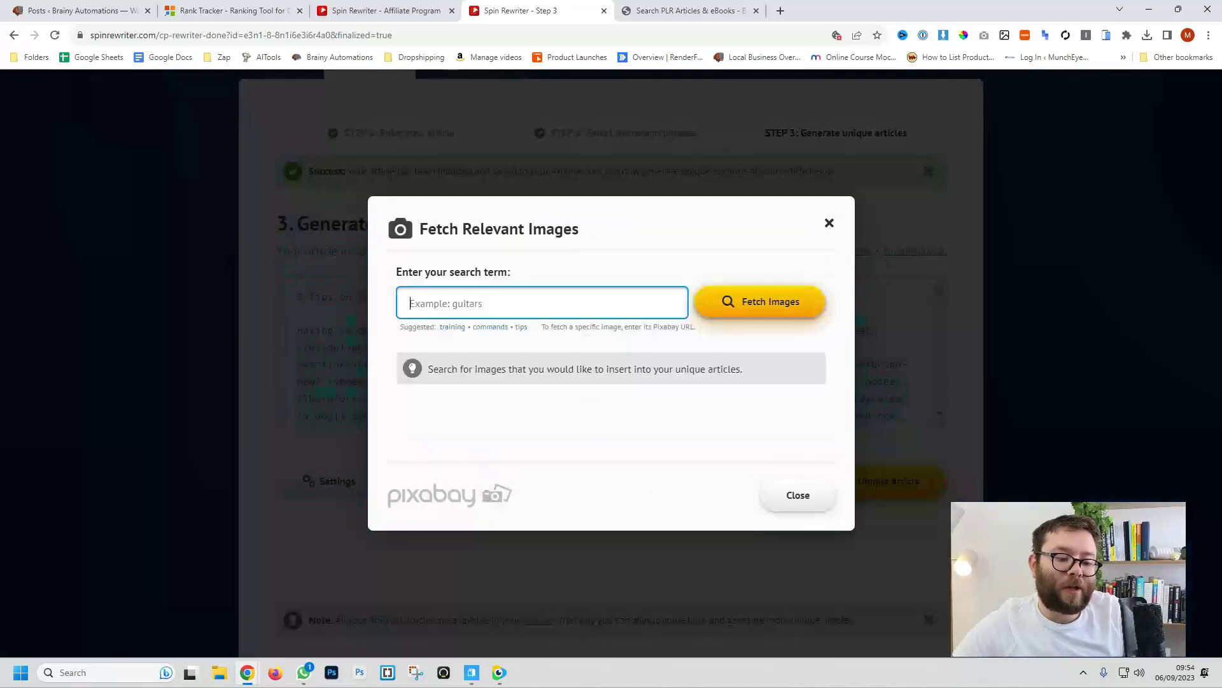
{"action": "type", "text": "dog training"}
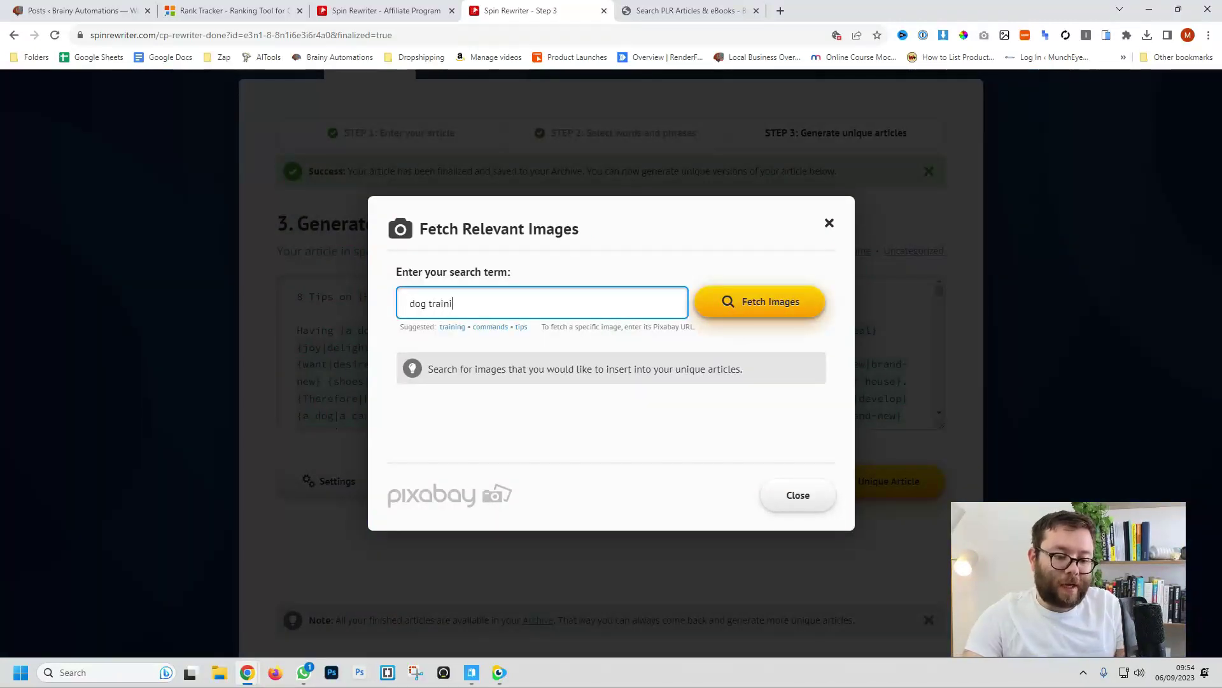
{"action": "left_click", "coordinate": [787, 312]}
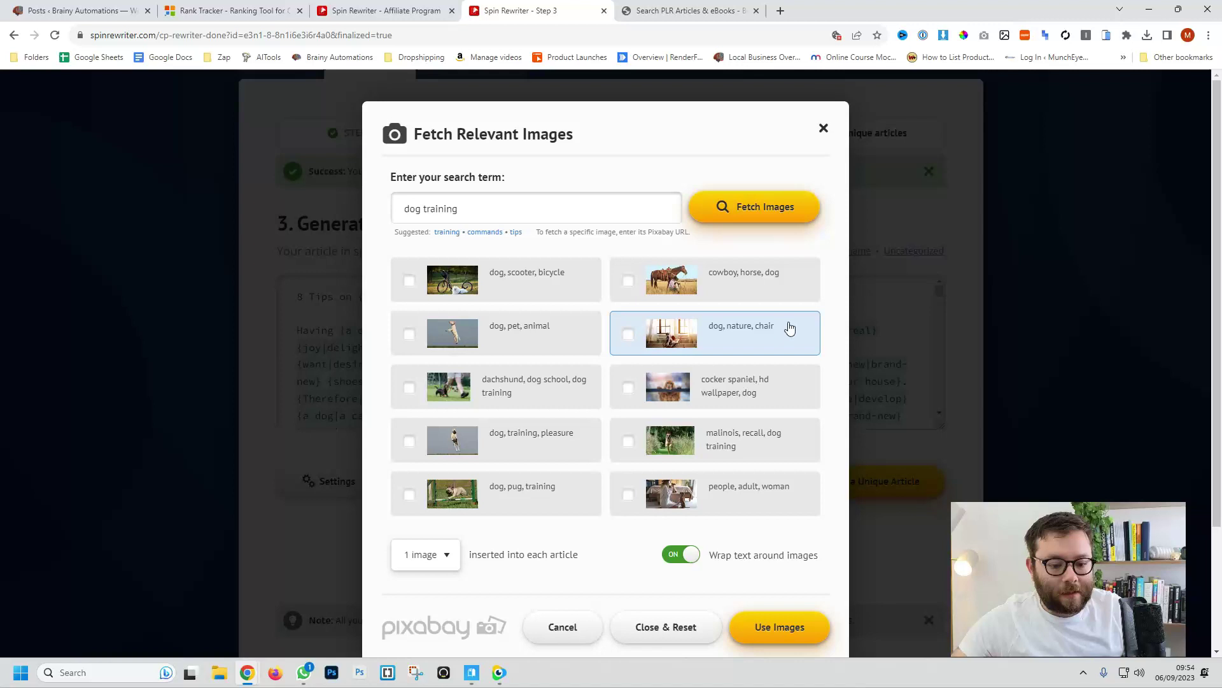
Tick all ten dog training images and insert one per article with text wrapping
{"action": "left_click", "coordinate": [409, 280]}
{"action": "left_click", "coordinate": [628, 281]}
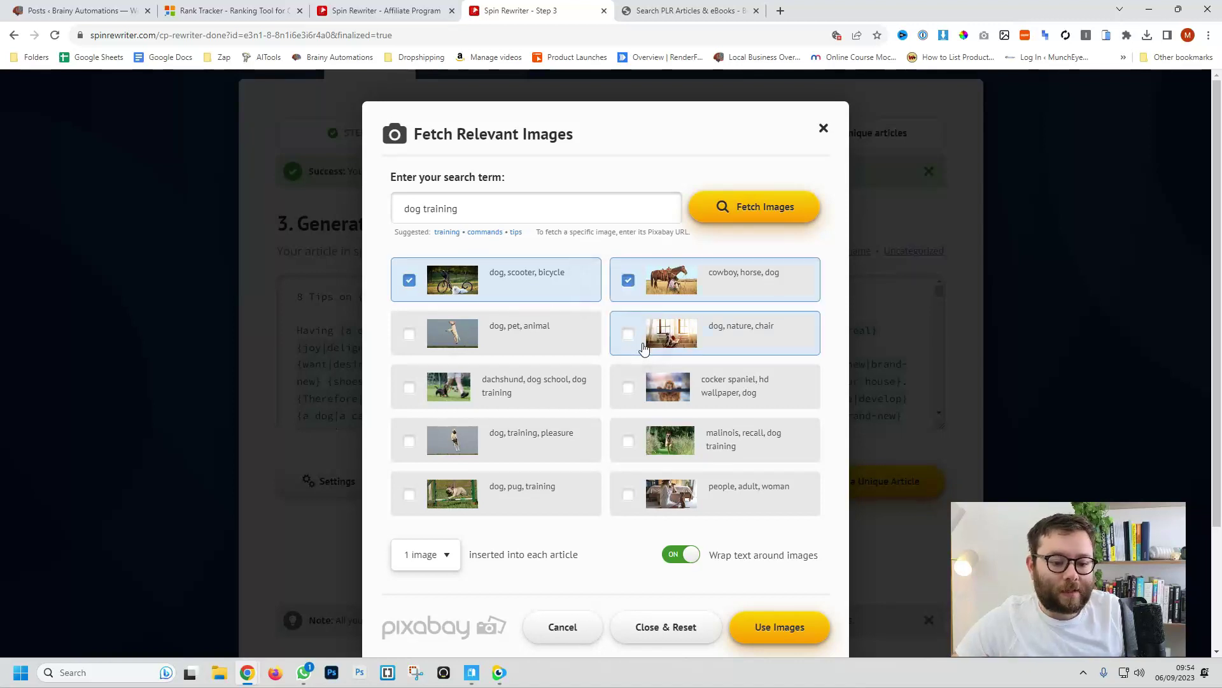
{"action": "left_click", "coordinate": [628, 334]}
{"action": "left_click", "coordinate": [628, 388]}
{"action": "left_click", "coordinate": [627, 441]}
{"action": "left_click", "coordinate": [409, 494]}
{"action": "left_click", "coordinate": [410, 438]}
{"action": "left_click", "coordinate": [409, 335]}
{"action": "left_click", "coordinate": [409, 388]}
{"action": "scroll", "coordinate": [409, 388], "scroll_direction": "down", "scroll_amount": 2}
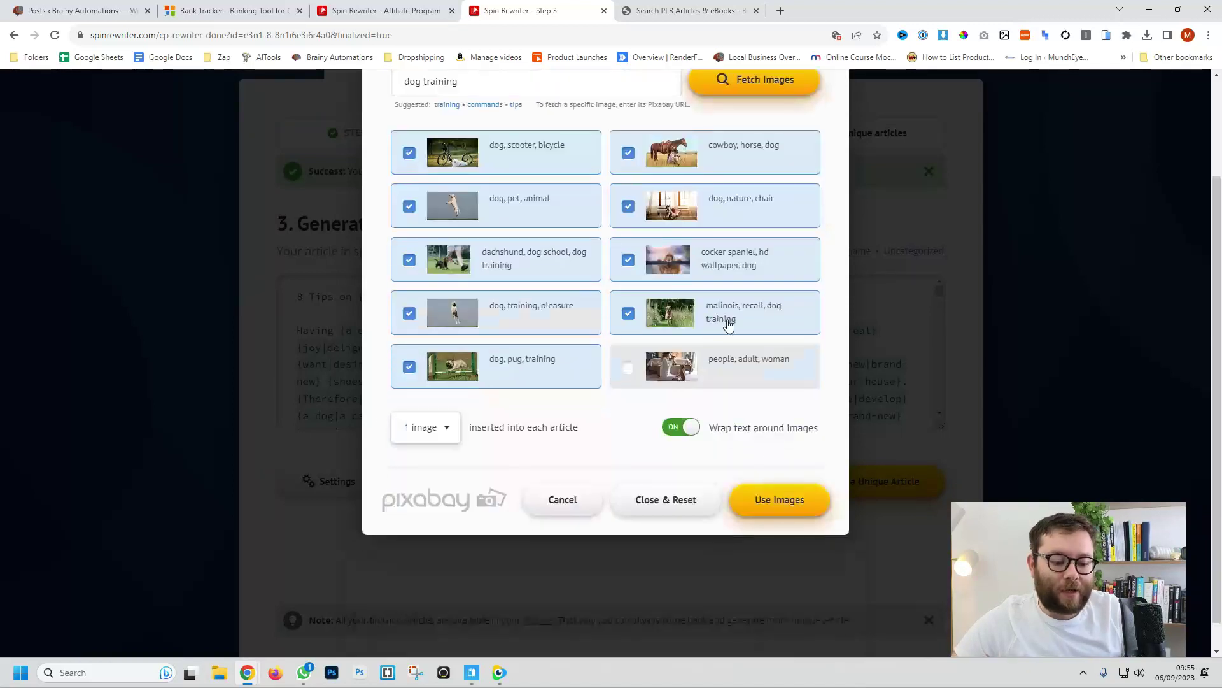
{"action": "scroll", "coordinate": [418, 320], "scroll_direction": "up", "scroll_amount": 1}
{"action": "left_click", "coordinate": [630, 430]}
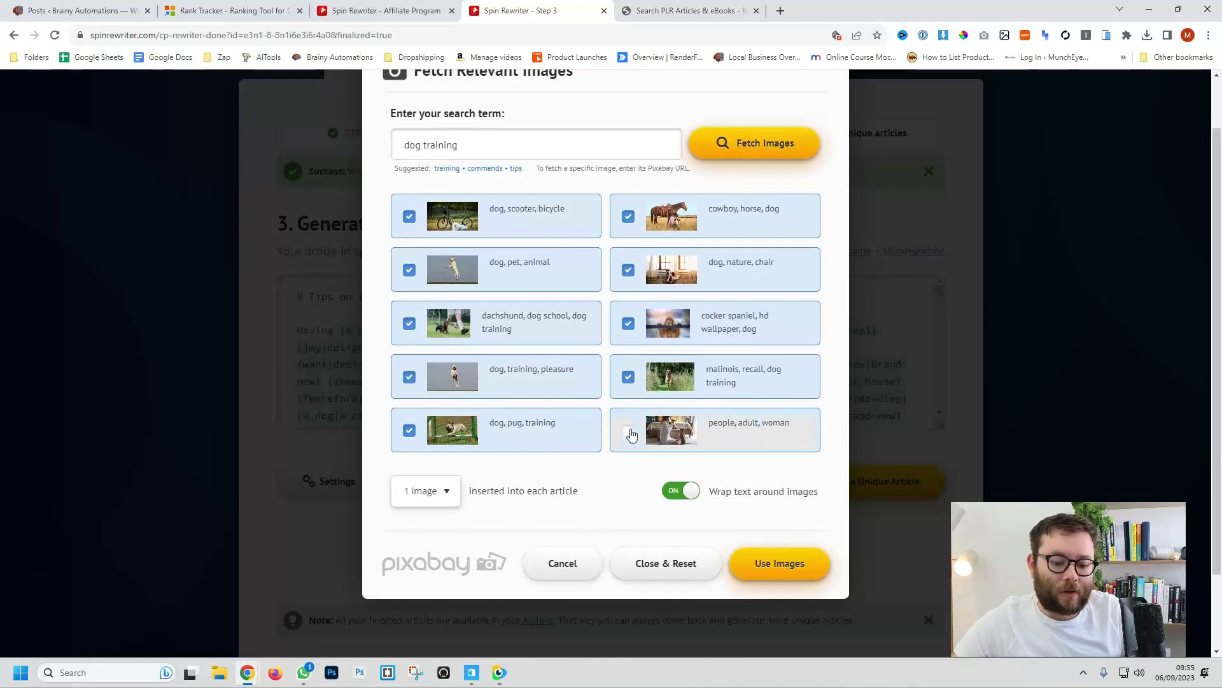
{"action": "left_click", "coordinate": [777, 566]}
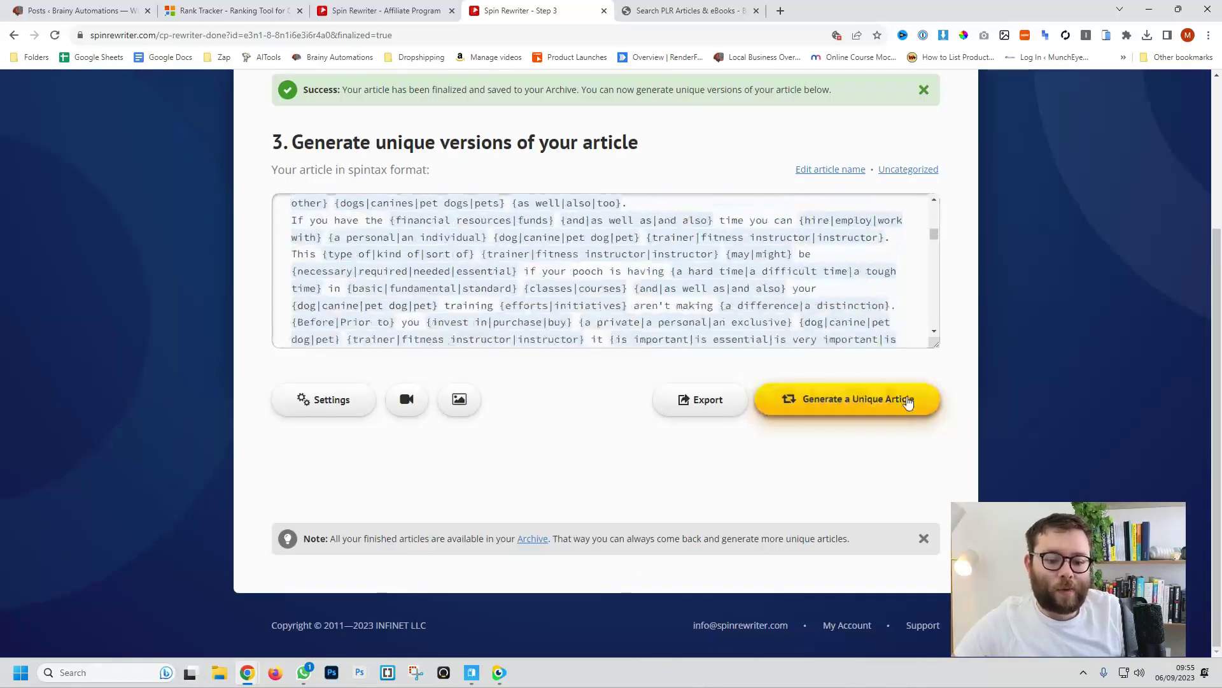
Generate a unique article and inspect its HTML for the embedded image and video code
{"action": "left_click", "coordinate": [907, 406]}
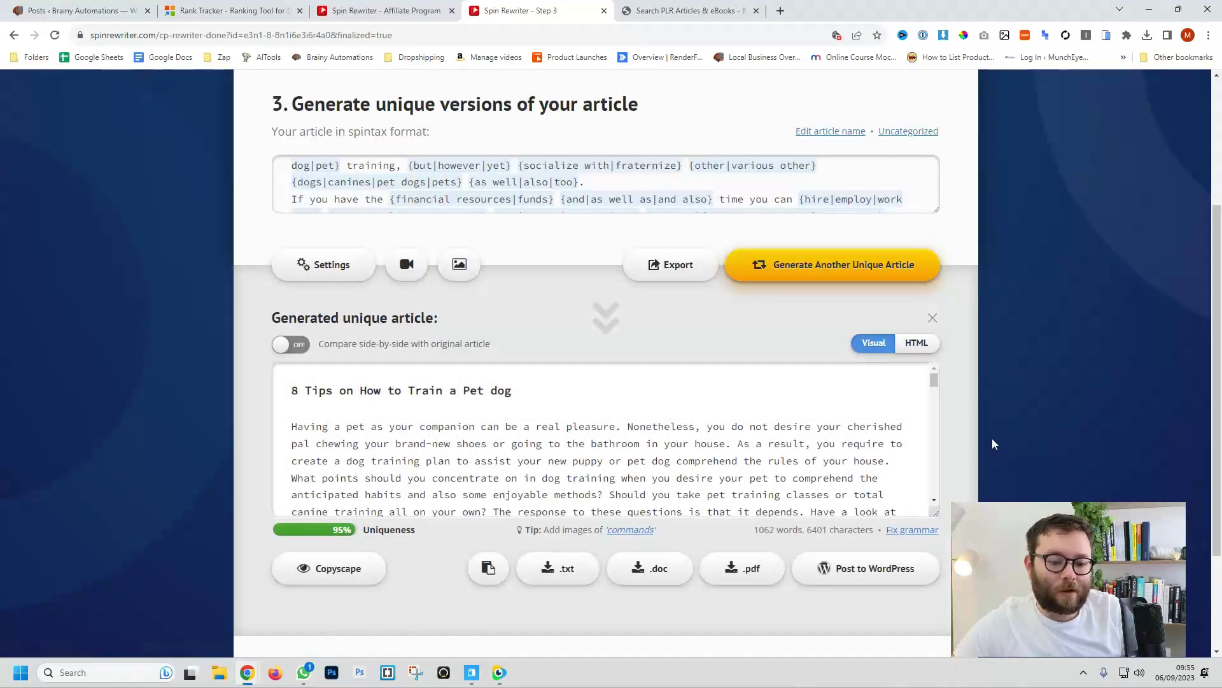
{"action": "scroll", "coordinate": [992, 438], "scroll_direction": "down", "scroll_amount": 3}
{"action": "left_click_drag", "start_coordinate": [934, 235], "coordinate": [954, 355]}
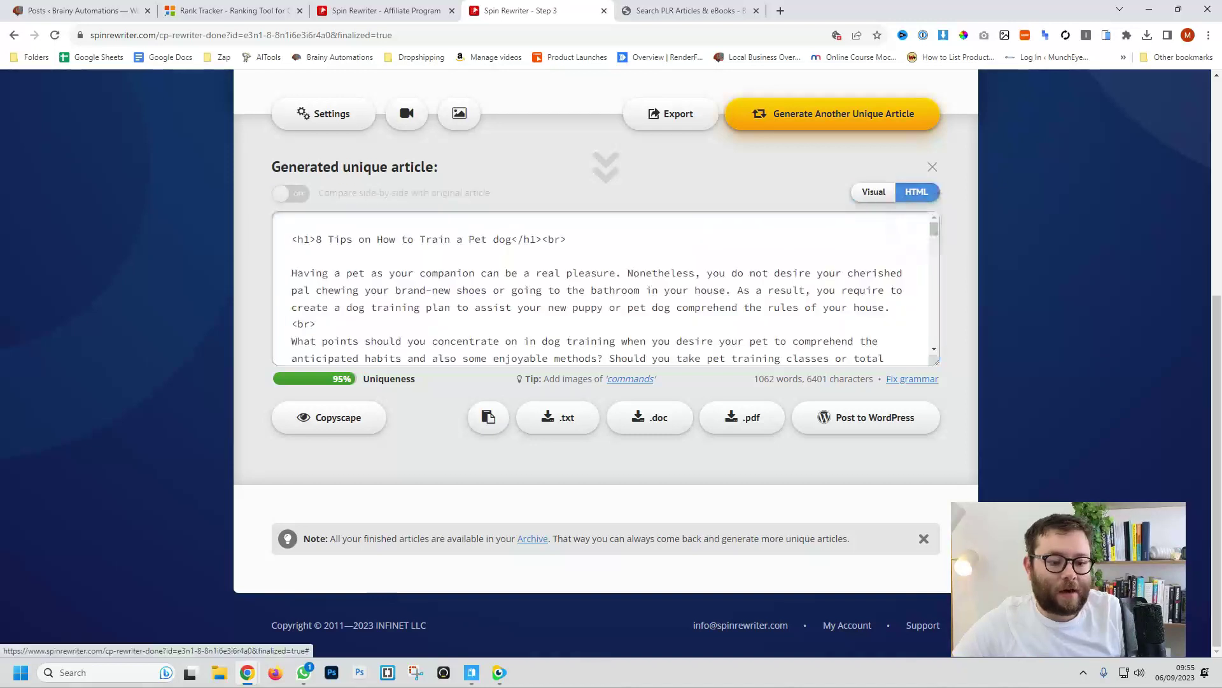
{"action": "left_click_drag", "start_coordinate": [936, 228], "coordinate": [936, 276]}
{"action": "left_click_drag", "start_coordinate": [426, 293], "coordinate": [399, 294]}
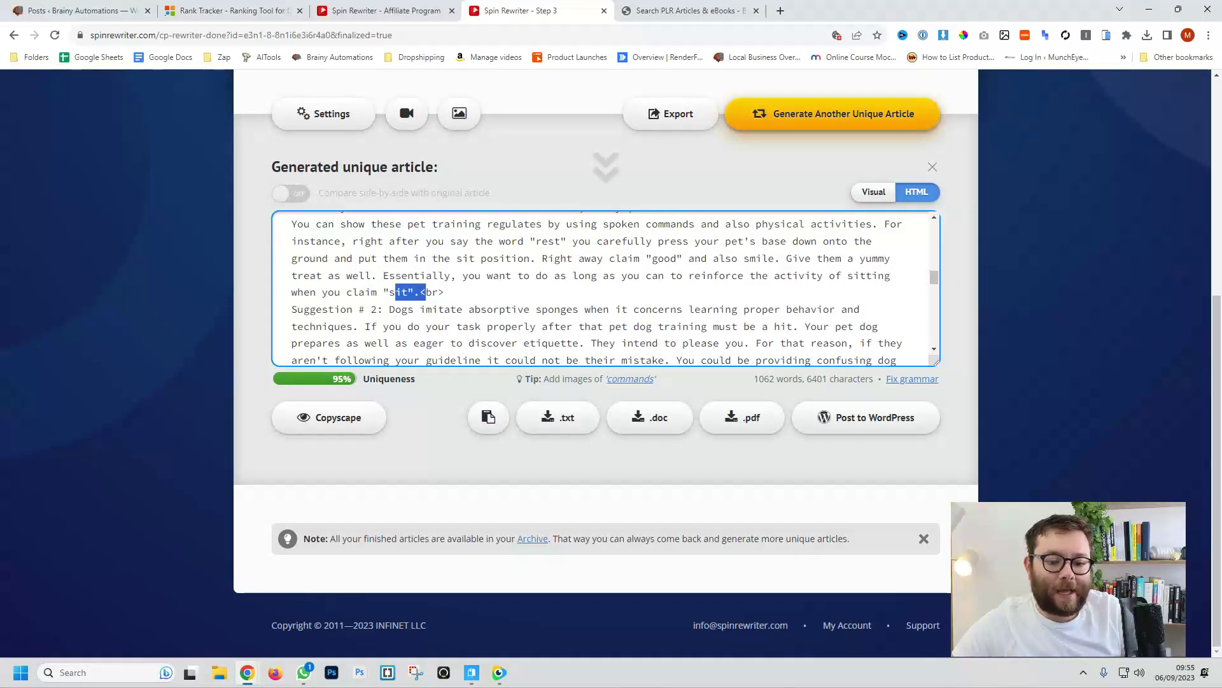
{"action": "left_click_drag", "start_coordinate": [932, 288], "coordinate": [931, 338]}
{"action": "triple_click", "coordinate": [447, 240]}
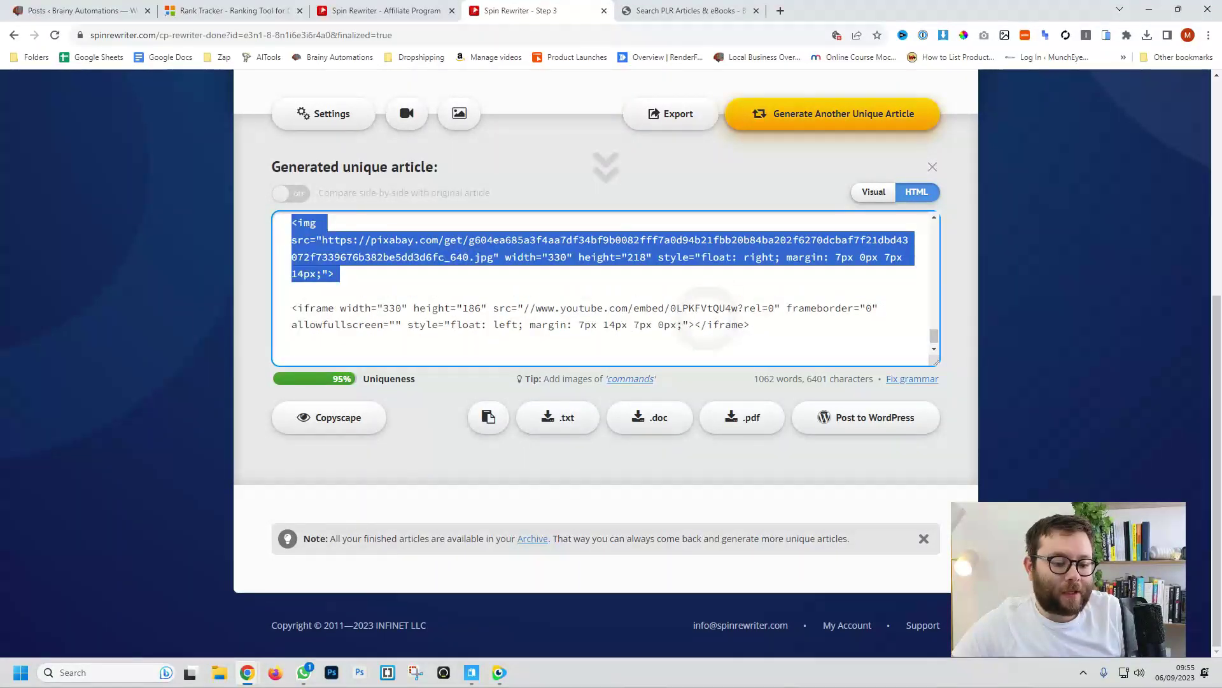
{"action": "left_click", "coordinate": [573, 449]}
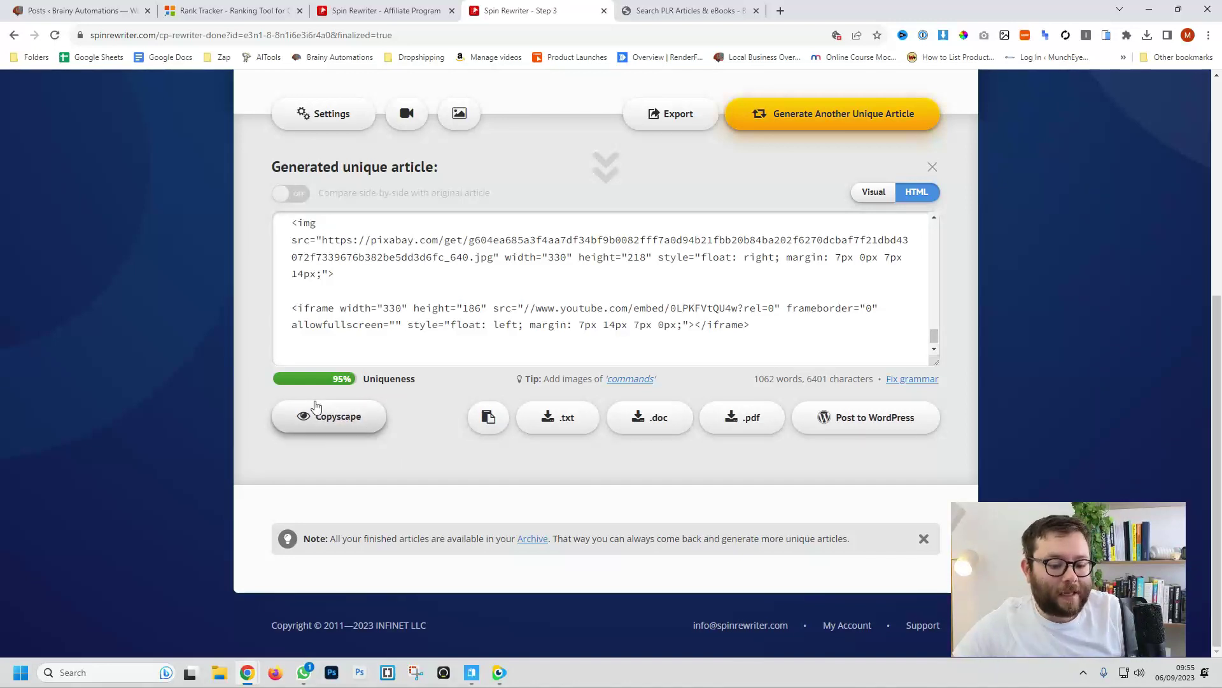
{"action": "scroll", "coordinate": [1113, 363], "scroll_direction": "up", "scroll_amount": 2}
{"action": "scroll", "coordinate": [1113, 364], "scroll_direction": "down", "scroll_amount": 2}
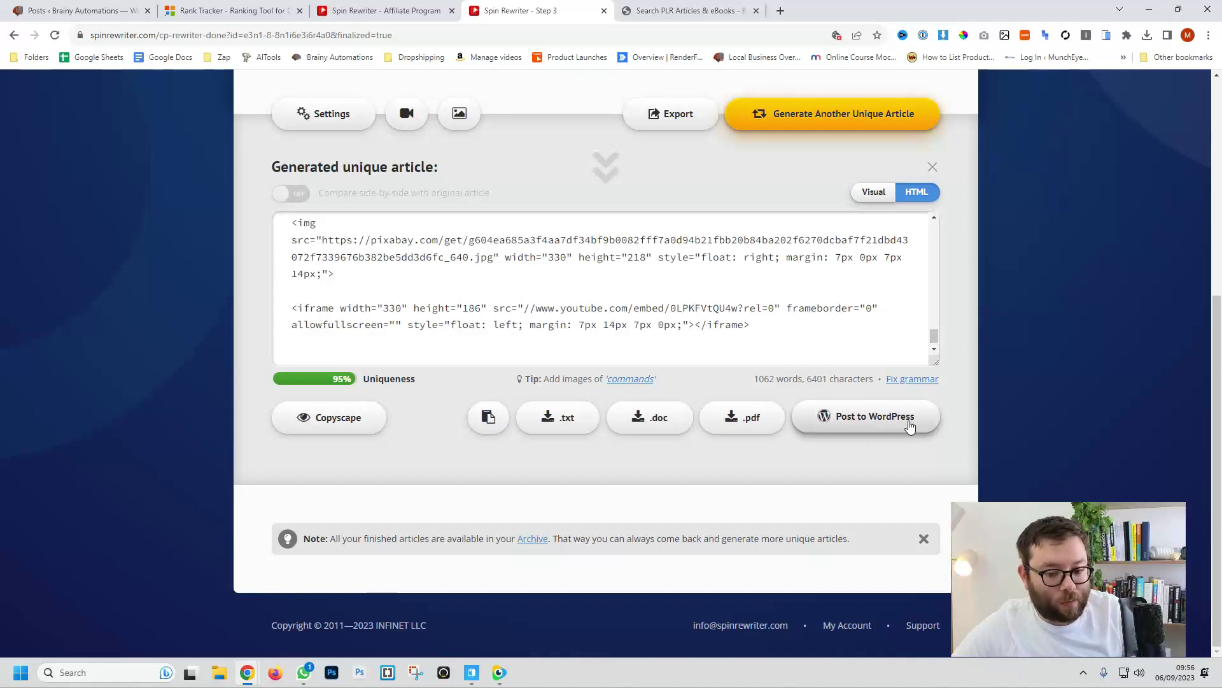
{"action": "scroll", "coordinate": [675, 246], "scroll_direction": "up", "scroll_amount": 2}
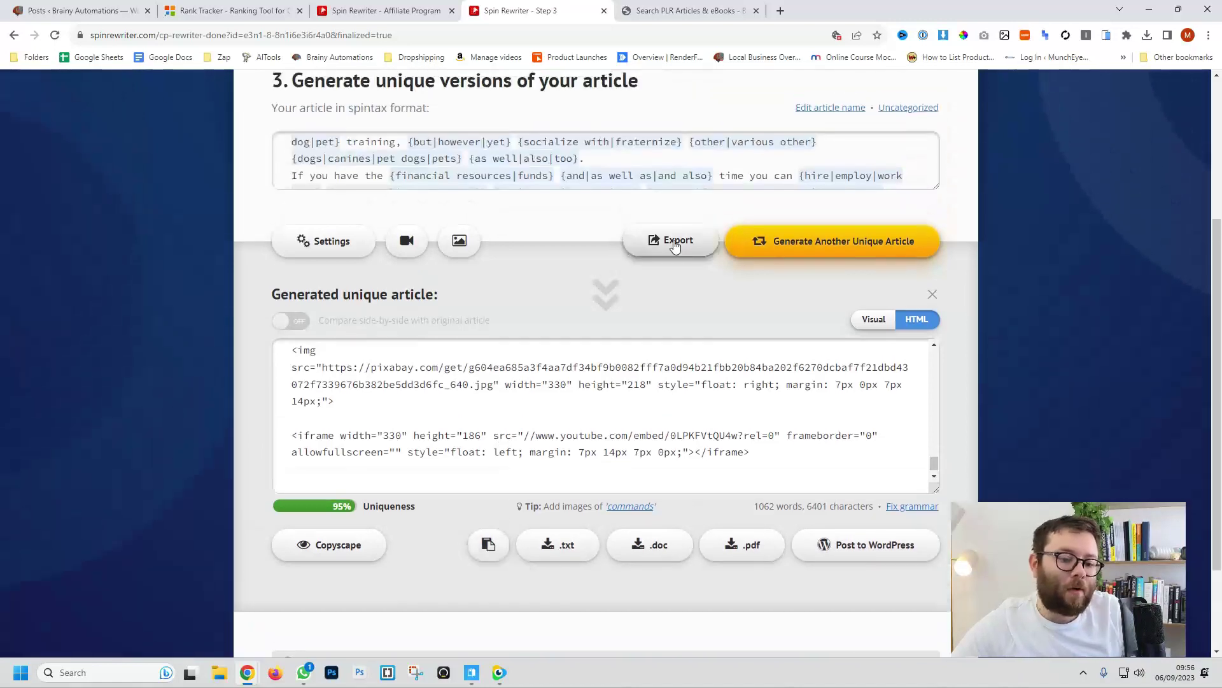
Export 5 unique articles as separate text files, download them and open the zip (V001–V005)
{"action": "left_click", "coordinate": [675, 246]}
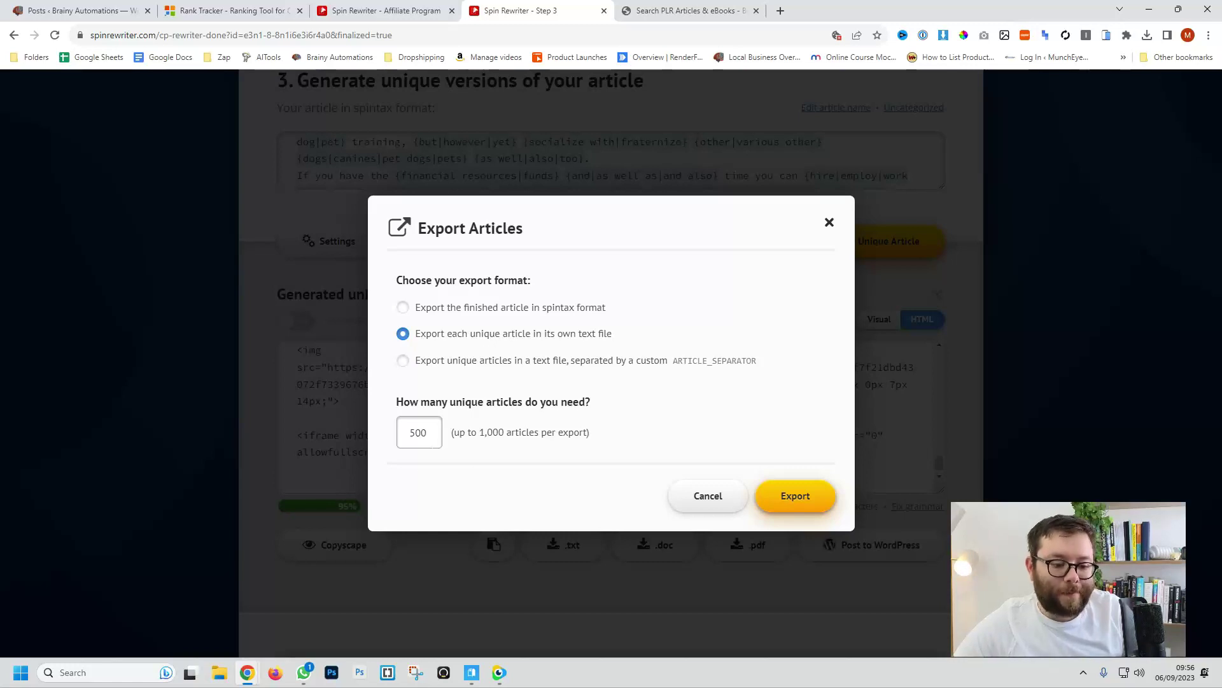
{"action": "double_click", "coordinate": [422, 433]}
{"action": "type", "text": "5"}
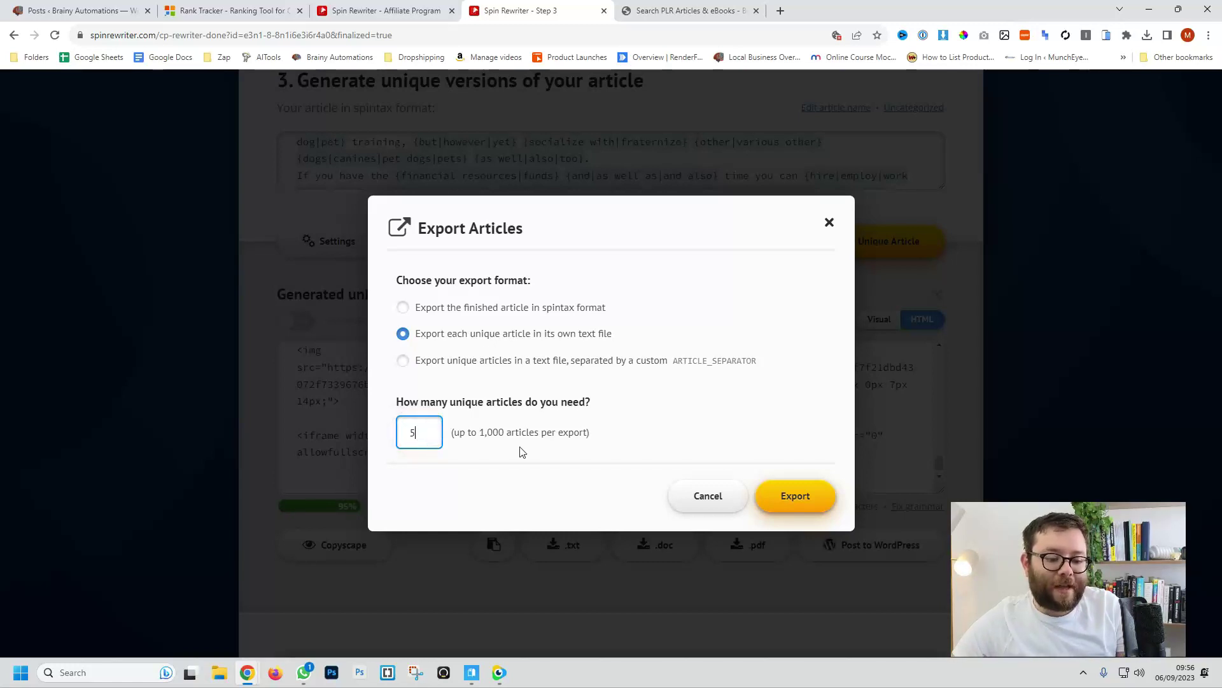
{"action": "left_click", "coordinate": [534, 453]}
{"action": "left_click", "coordinate": [796, 496]}
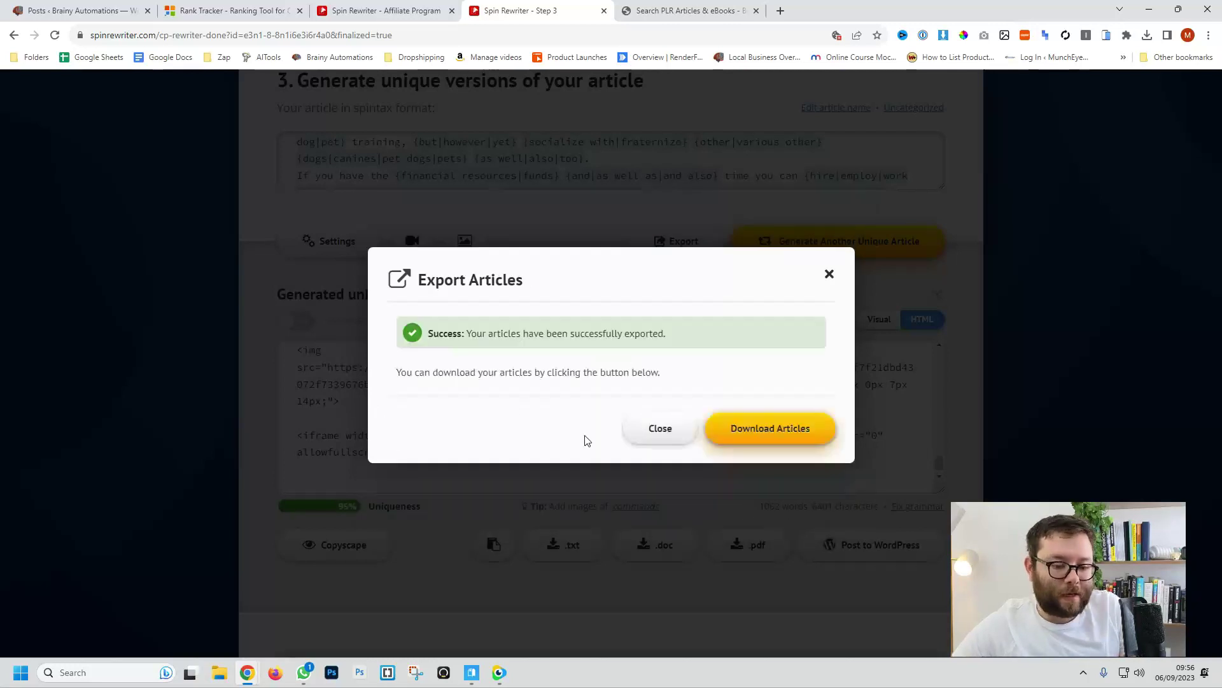
{"action": "left_click", "coordinate": [746, 431]}
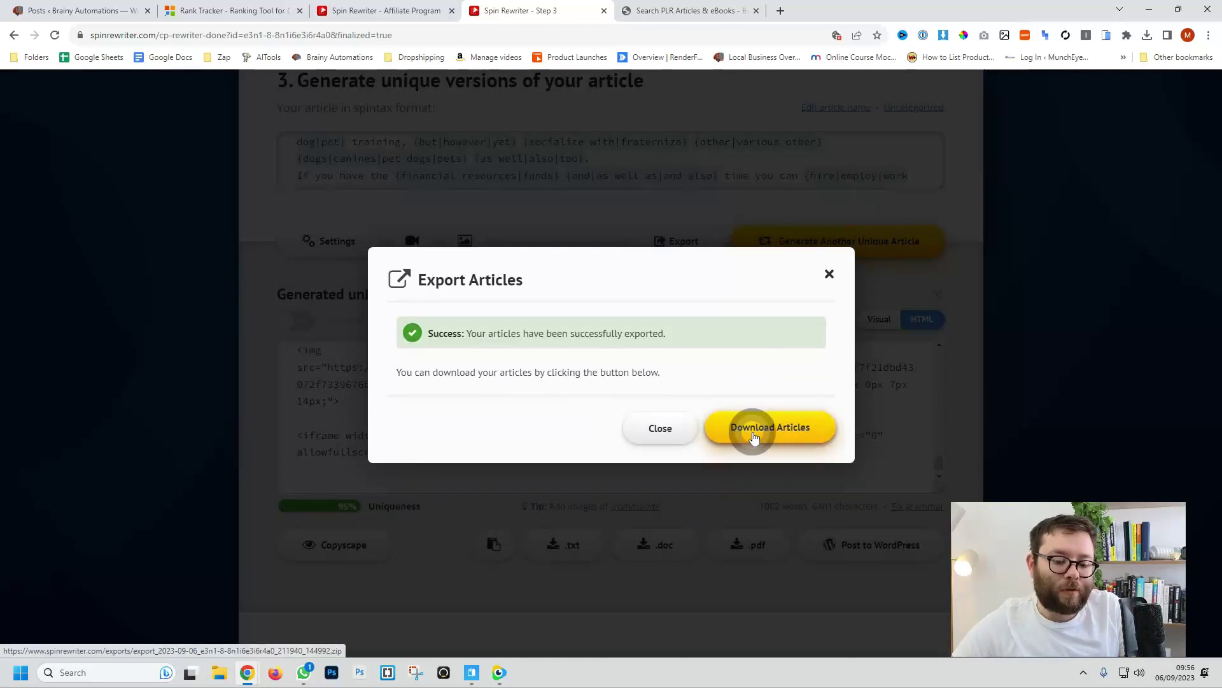
{"action": "left_click", "coordinate": [1080, 69]}
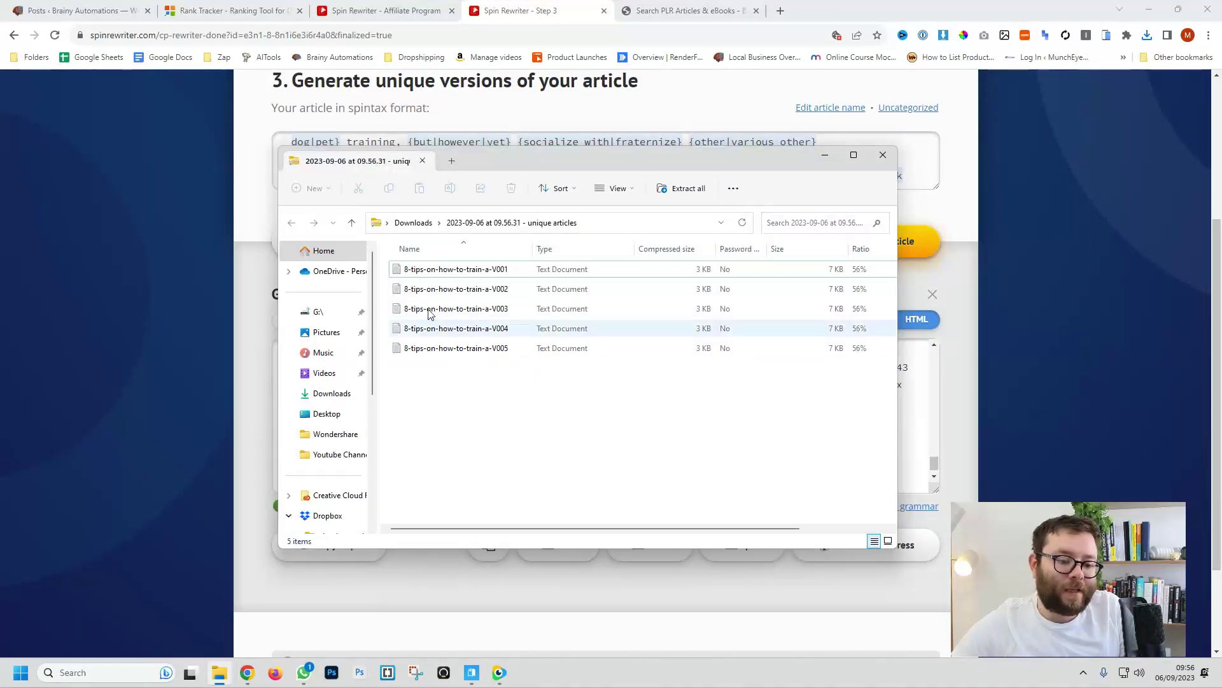
Review the exported article 8-tips-on-how-to-train-a-V001 and its embedded code in Notepad, then close it
{"action": "left_click", "coordinate": [420, 272]}
{"action": "double_click", "coordinate": [420, 272]}
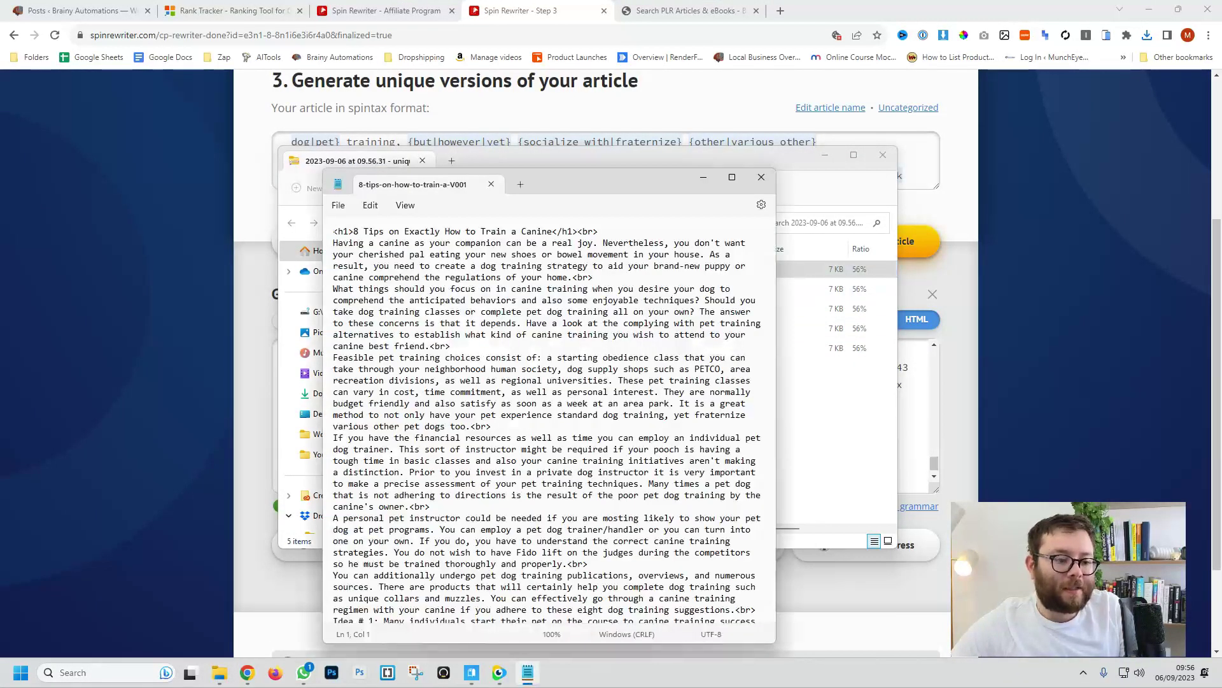
{"action": "left_click_drag", "start_coordinate": [334, 232], "coordinate": [570, 243]}
{"action": "left_click_drag", "start_coordinate": [778, 251], "coordinate": [1118, 251]}
{"action": "left_click_drag", "start_coordinate": [705, 297], "coordinate": [703, 559]}
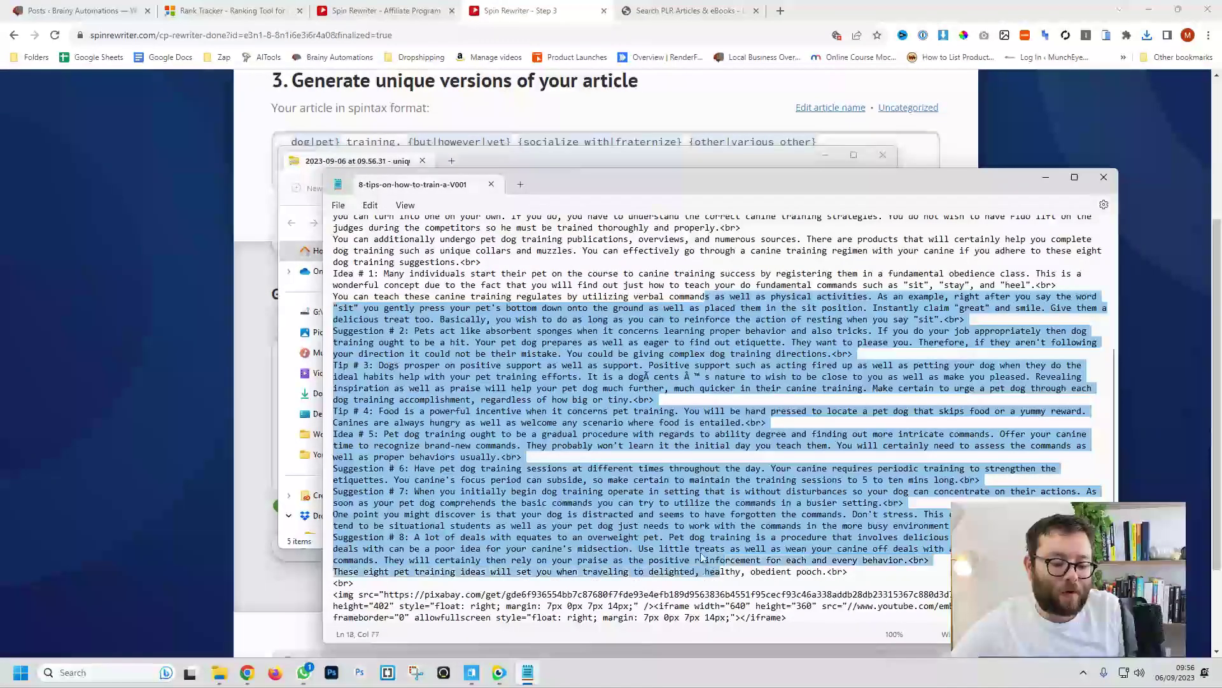
{"action": "left_click", "coordinate": [1104, 178]}
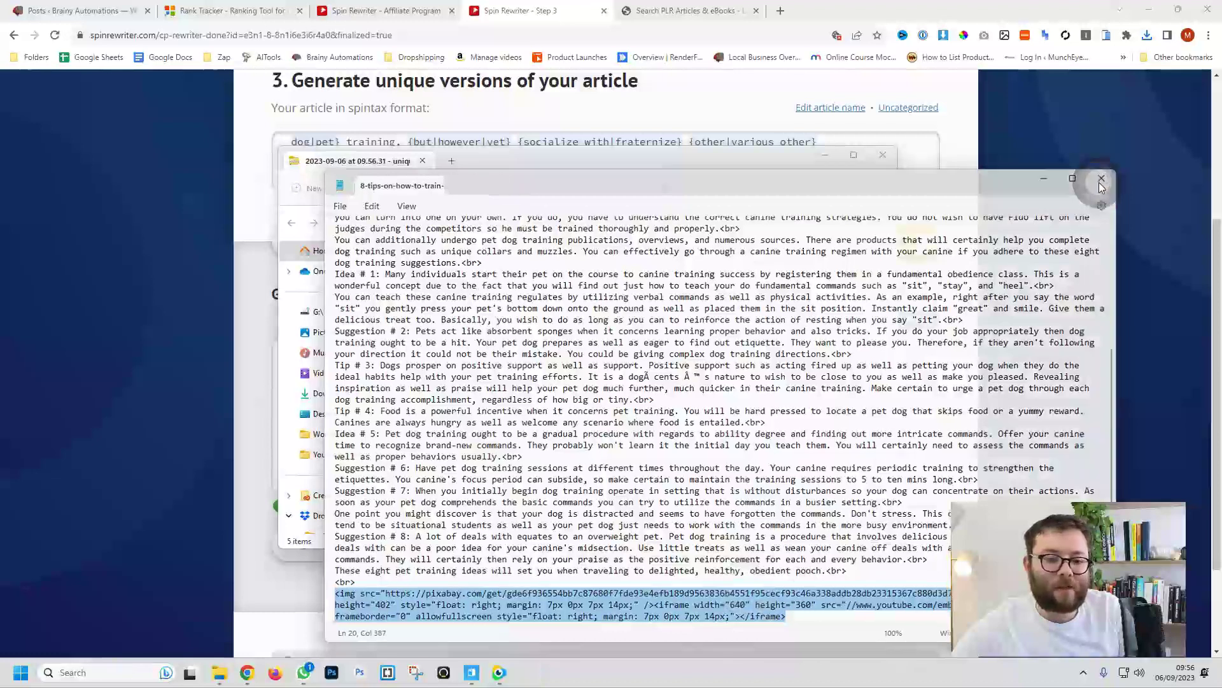
{"action": "left_click", "coordinate": [1068, 272]}
Generate and download the article as a PDF, then scroll to the dog photo on page 3
{"action": "left_click", "coordinate": [757, 547]}
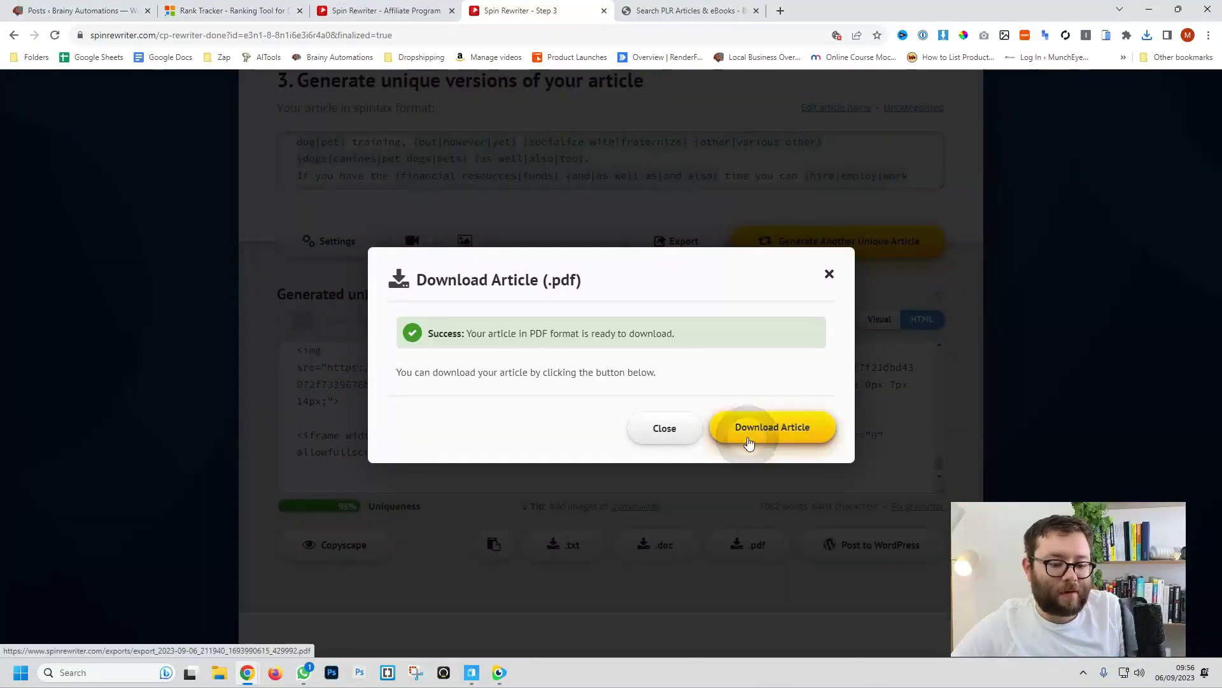
{"action": "left_click", "coordinate": [751, 433]}
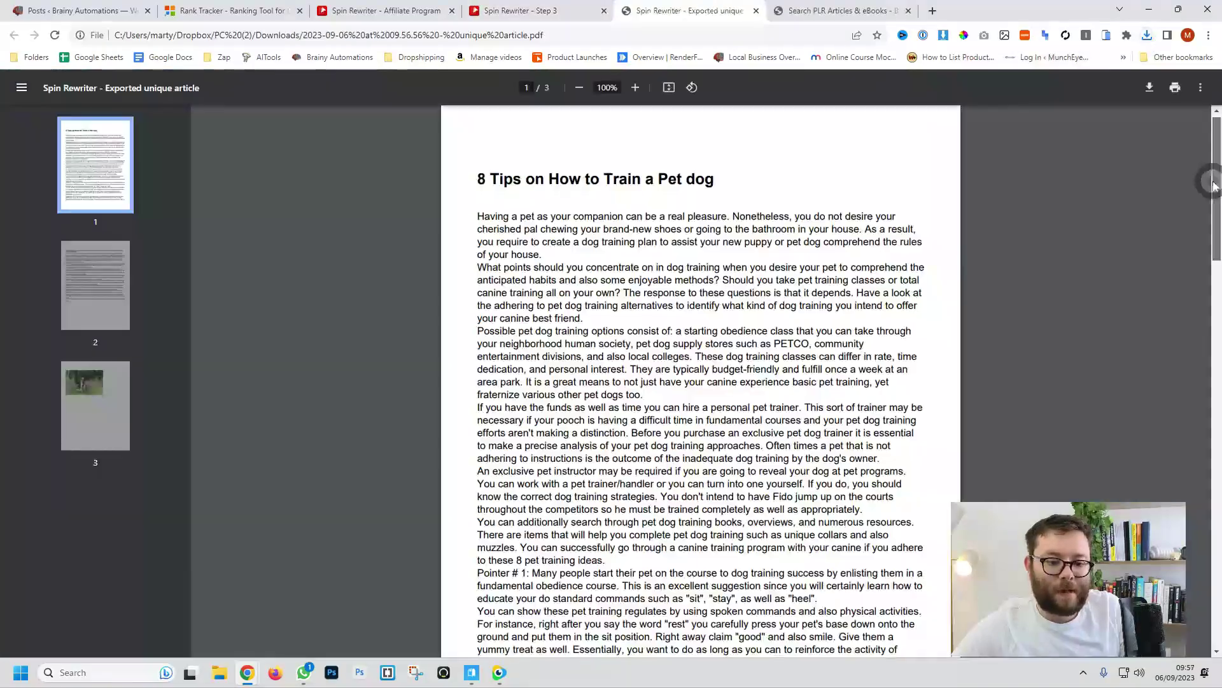
{"action": "left_click_drag", "start_coordinate": [1215, 185], "coordinate": [1218, 564]}
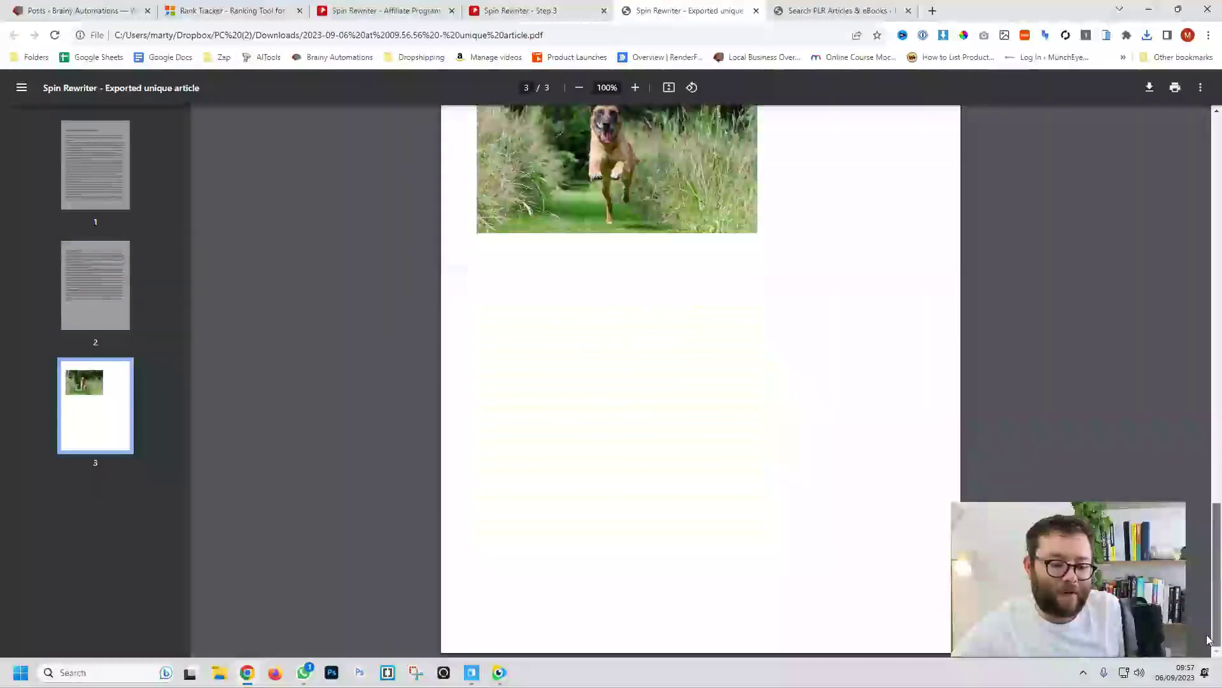